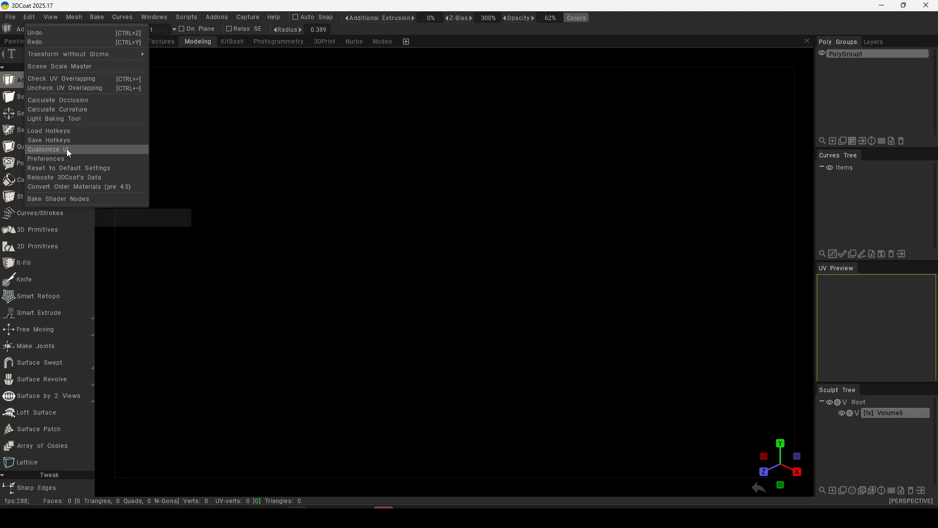
# Start customizing the UI and hide the Select Path, Strokes and Curves/Strokes tools in the Add Geometry section.
pyautogui.click(66, 149)
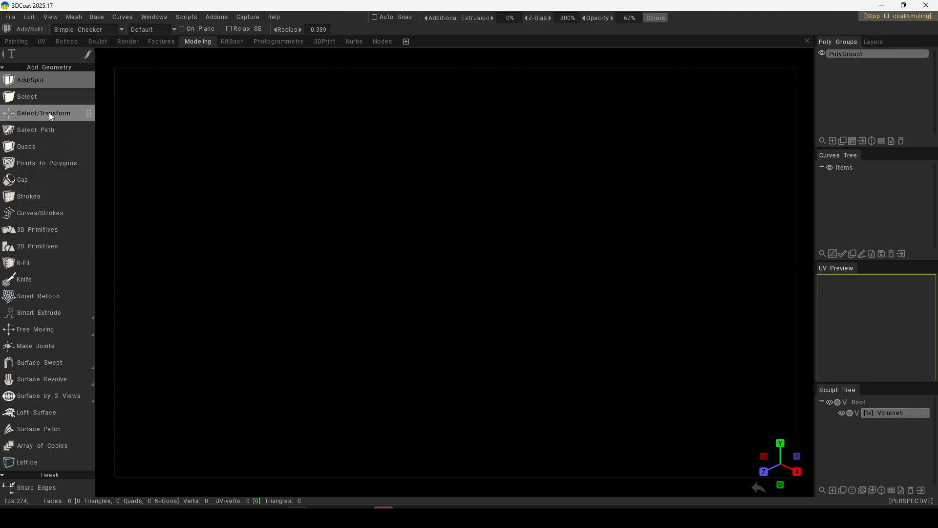
pyautogui.rightClick(51, 134)
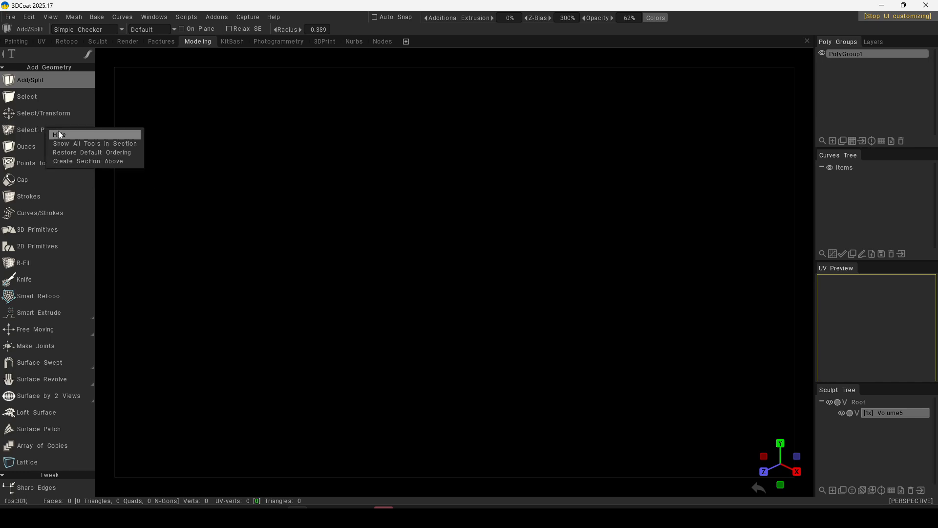
pyautogui.click(102, 134)
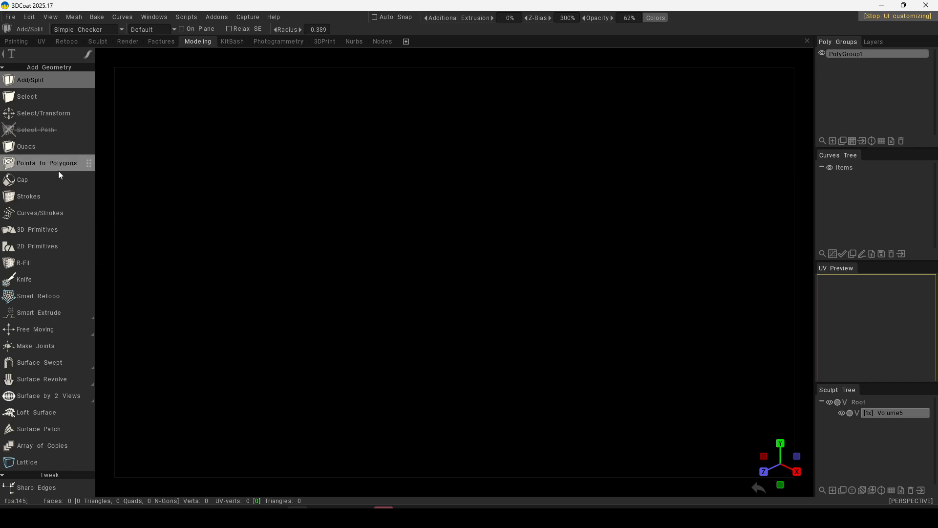
pyautogui.rightClick(47, 196)
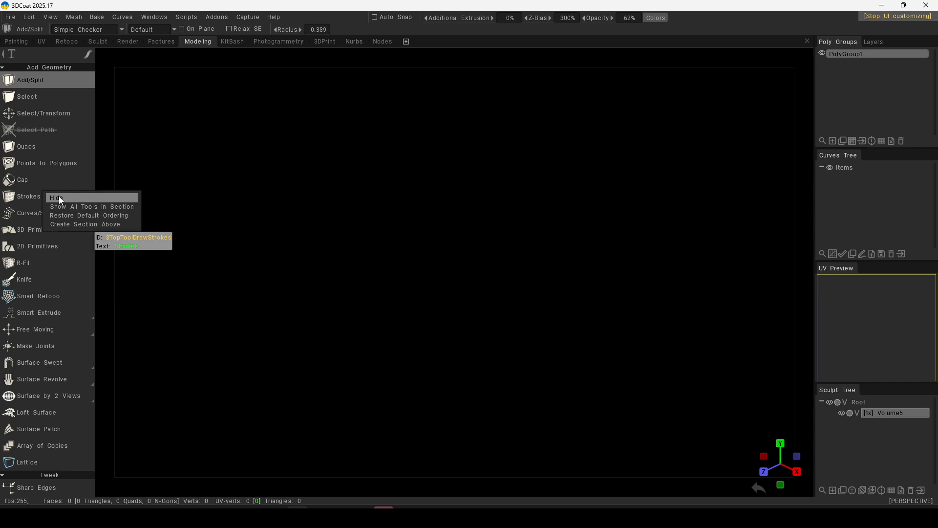
pyautogui.click(58, 198)
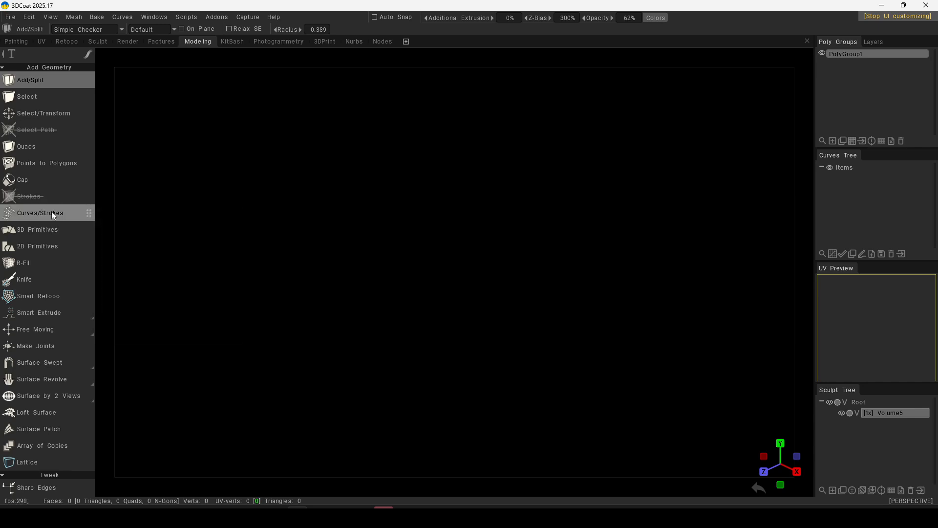
pyautogui.rightClick(51, 211)
pyautogui.click(62, 215)
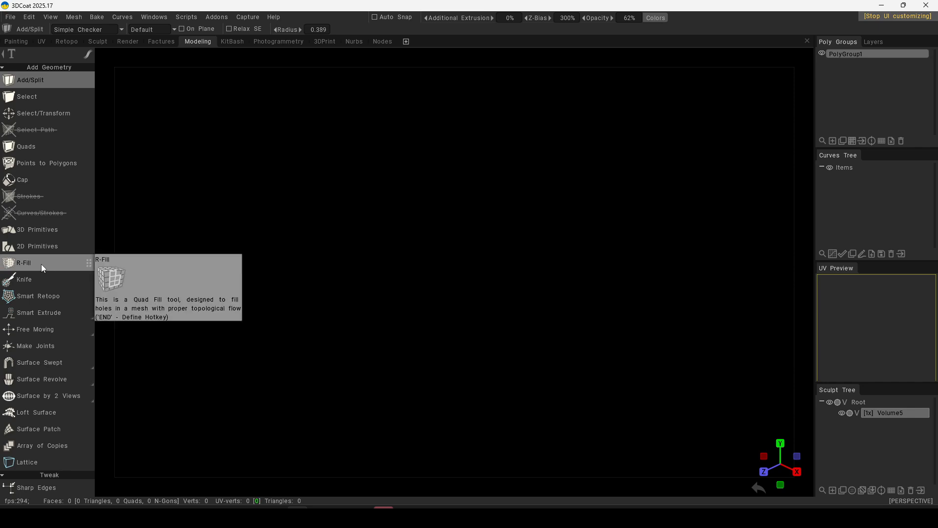
# Hide the Smart Retopo, Free Moving, Make Joints and Surface Swept tools in the Add Geometry section.
pyautogui.rightClick(58, 298)
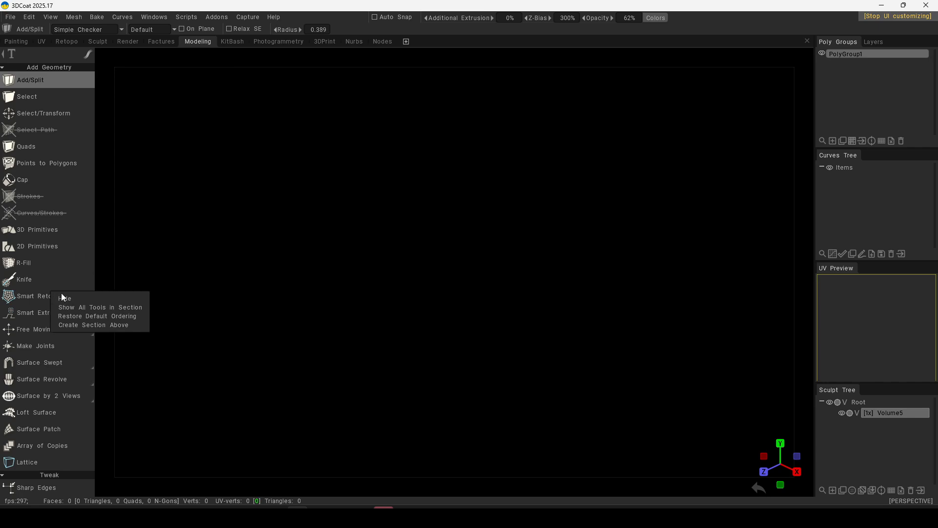
pyautogui.click(66, 297)
pyautogui.moveTo(49, 310)
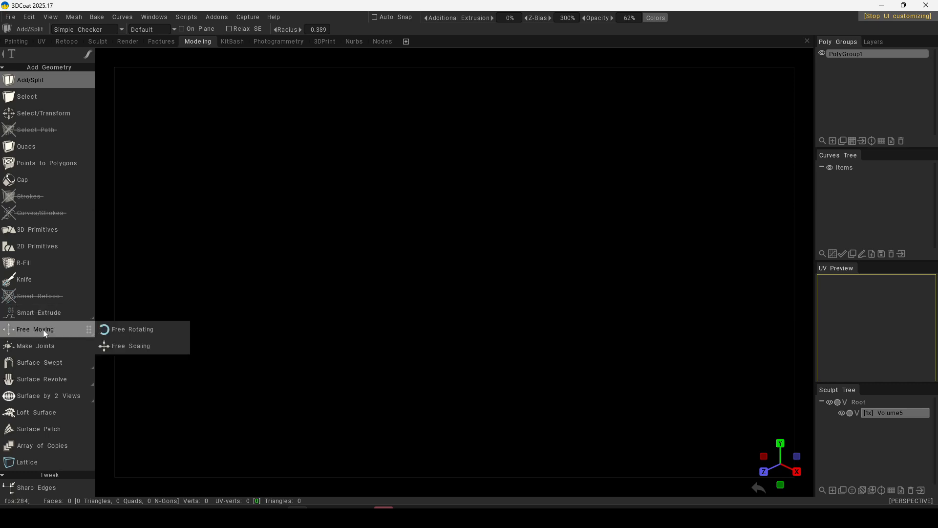
pyautogui.rightClick(43, 330)
pyautogui.click(55, 333)
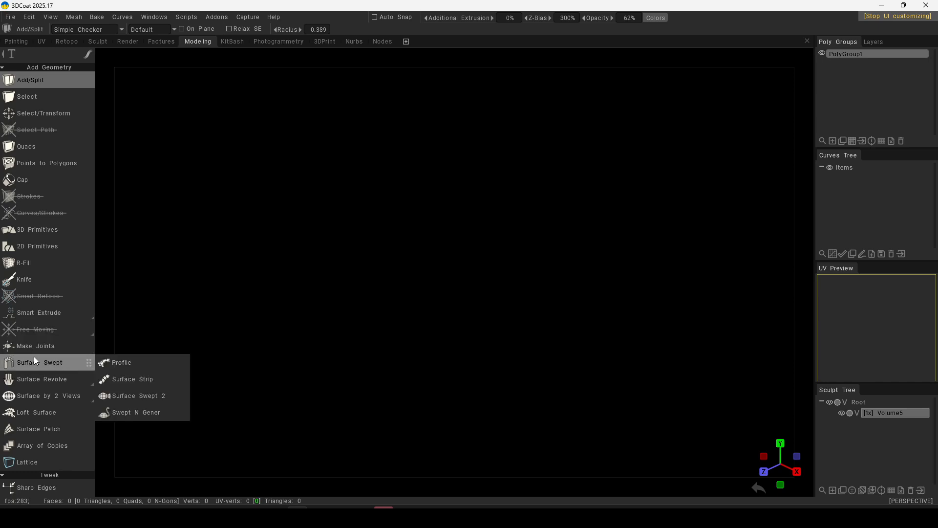
pyautogui.rightClick(42, 346)
pyautogui.click(47, 349)
pyautogui.rightClick(40, 356)
pyautogui.click(49, 358)
pyautogui.moveTo(47, 375)
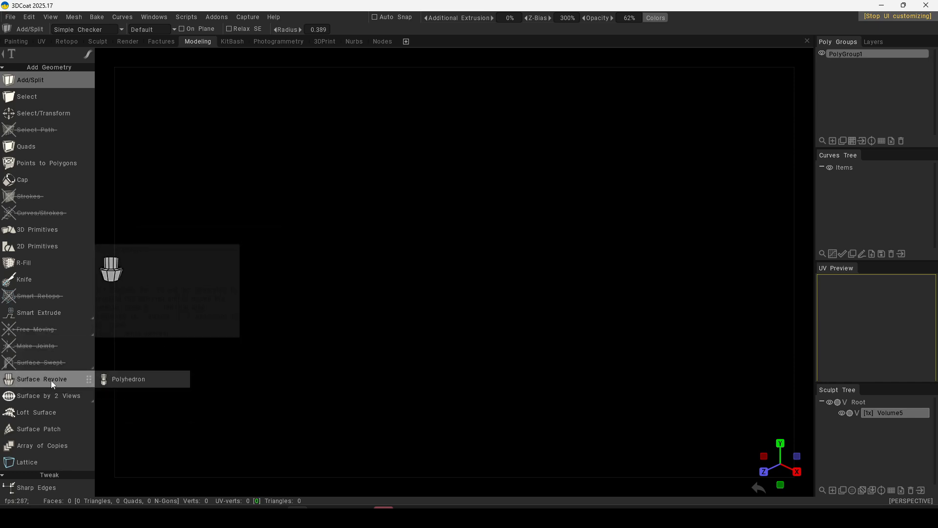
# Hide the Surface Revolve and Surface by 2 Views tools in the Add Geometry section.
pyautogui.rightClick(55, 379)
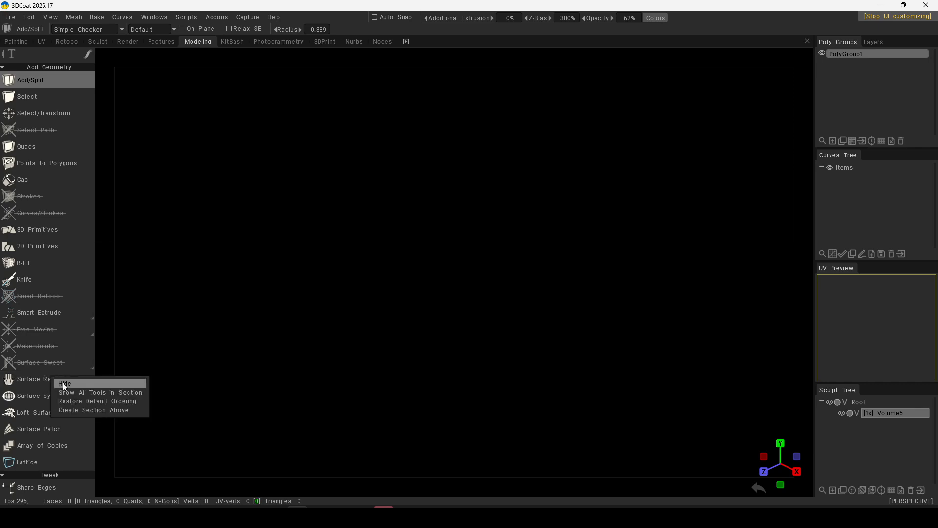
pyautogui.click(62, 382)
pyautogui.rightClick(52, 391)
pyautogui.click(58, 392)
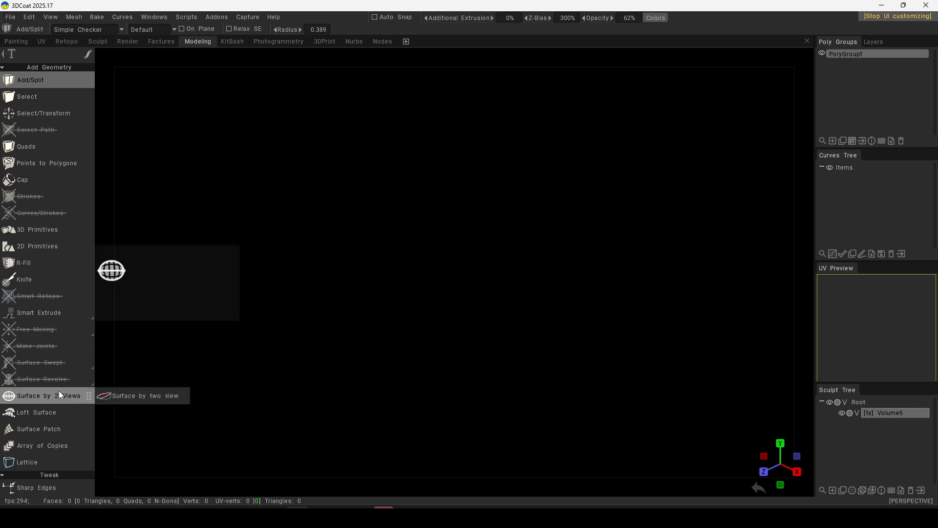
pyautogui.rightClick(55, 394)
pyautogui.click(63, 400)
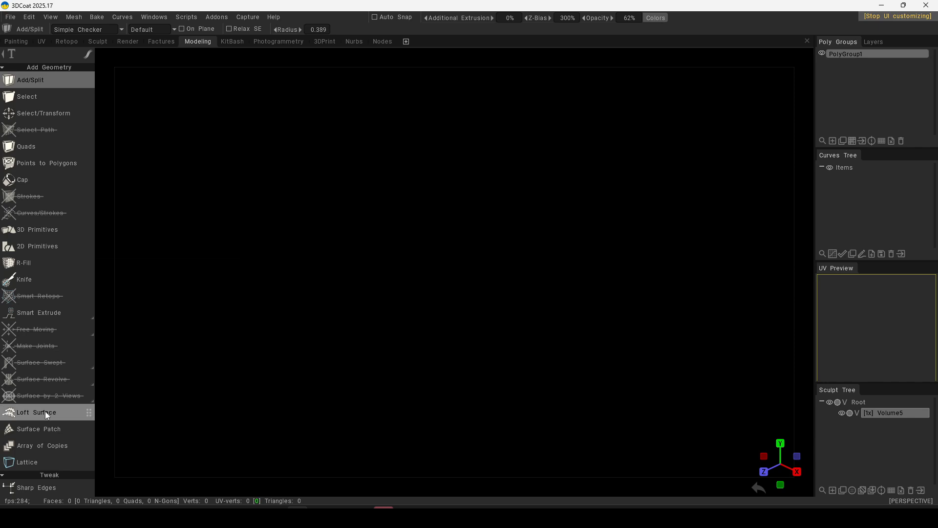
# Hide the Loft Surface, Surface Patch, Array of Copies and Lattice tools in the Add Geometry section.
pyautogui.rightClick(47, 412)
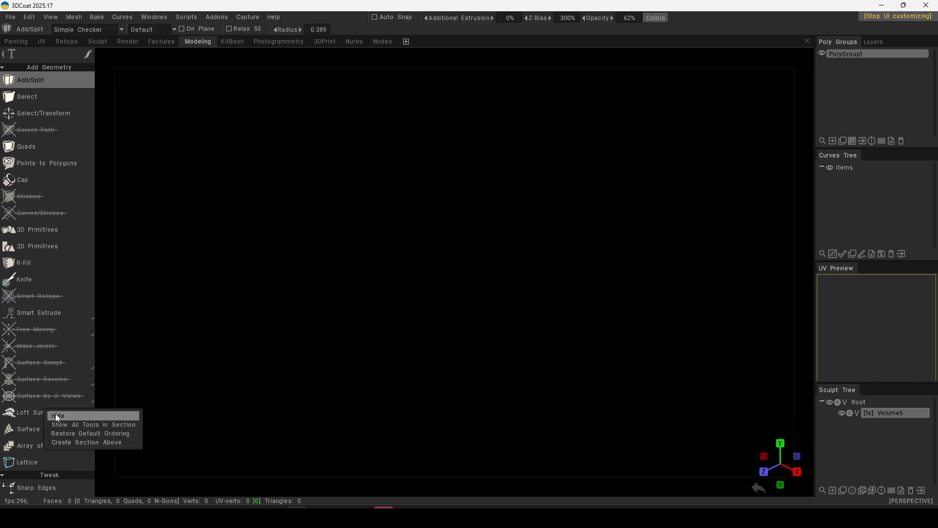
pyautogui.click(57, 416)
pyautogui.rightClick(37, 427)
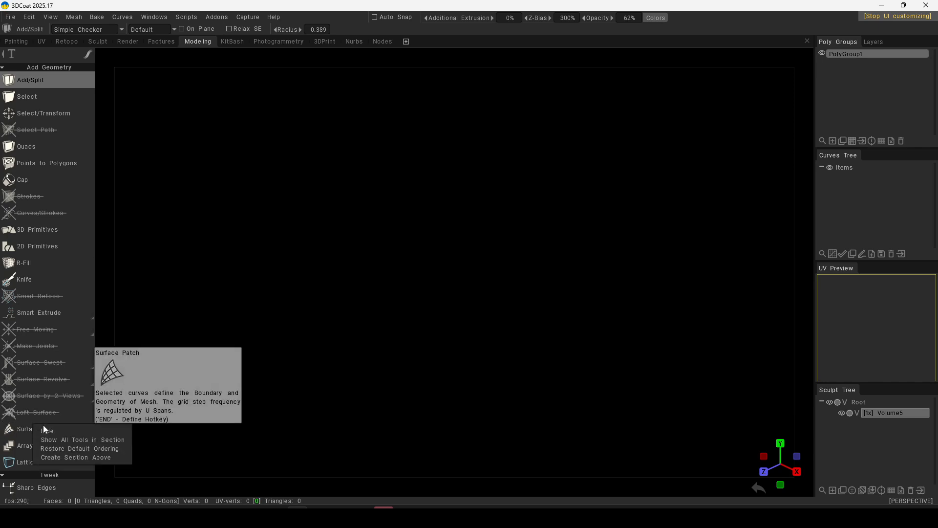
pyautogui.click(45, 429)
pyautogui.rightClick(32, 444)
pyautogui.click(42, 447)
pyautogui.rightClick(45, 461)
pyautogui.click(52, 462)
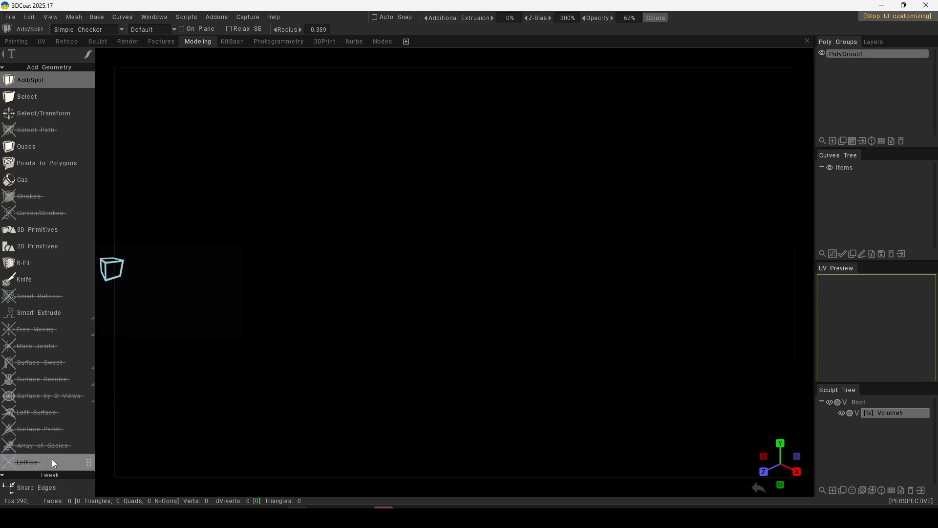
# Hide the whole Smart Hybrid section of the modeling tools.
pyautogui.scroll(-10, 60, 324)
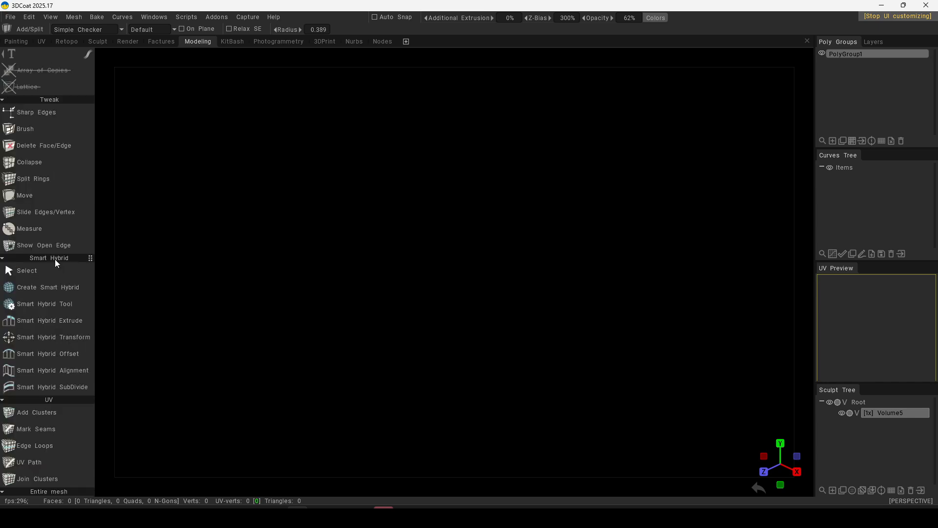
pyautogui.rightClick(57, 259)
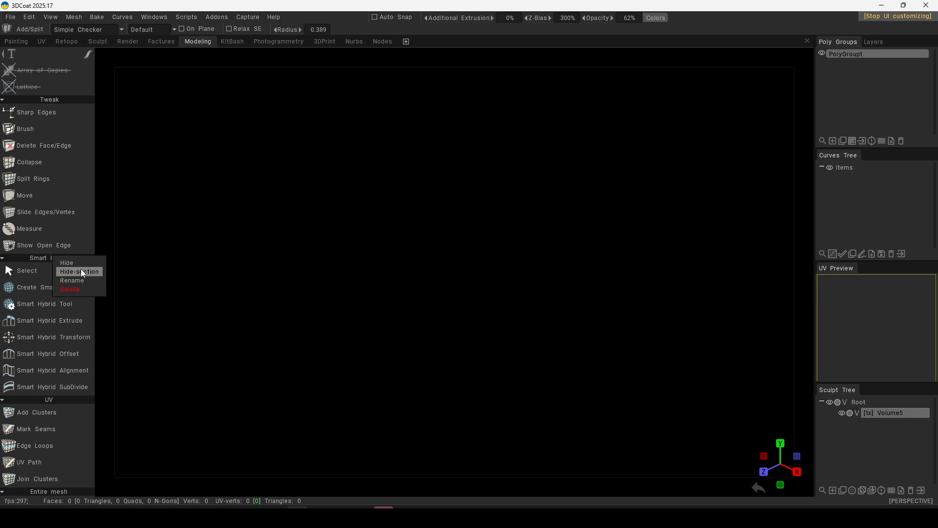
pyautogui.click(81, 272)
pyautogui.click(2, 259)
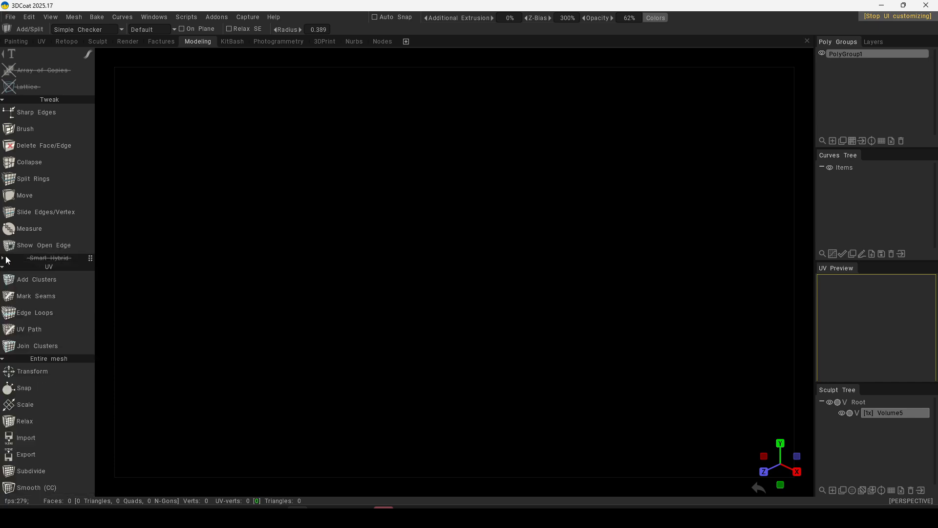
# Hide the Save Contour and StemCell tools in the Entire mesh section.
pyautogui.scroll(-3, 38, 215)
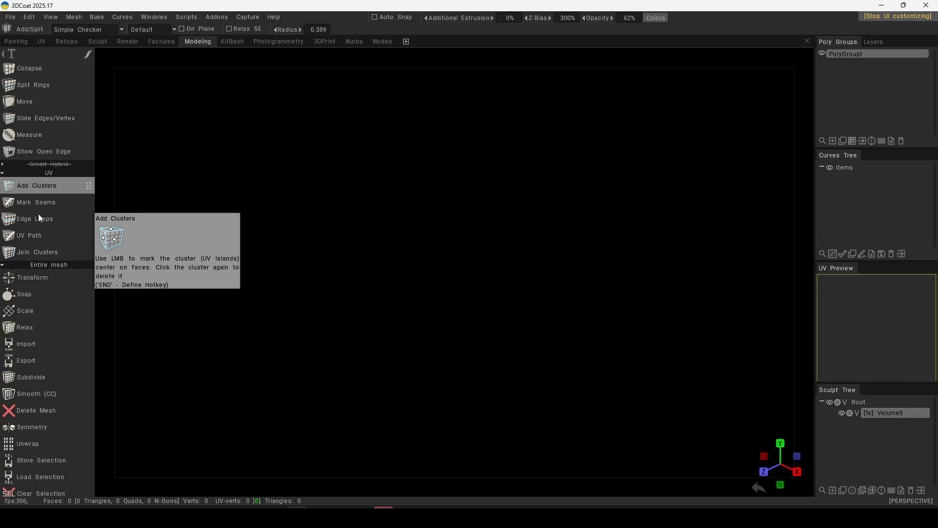
pyautogui.scroll(-1, 38, 213)
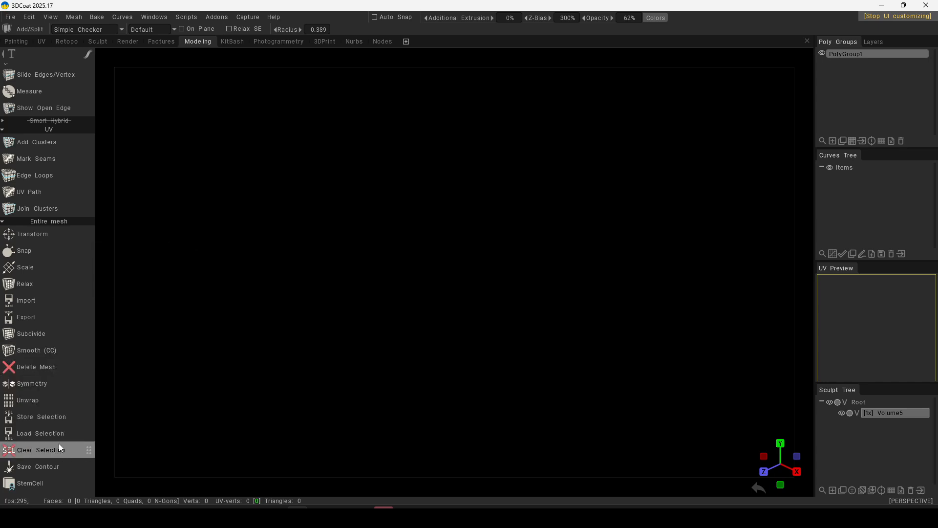
pyautogui.rightClick(57, 468)
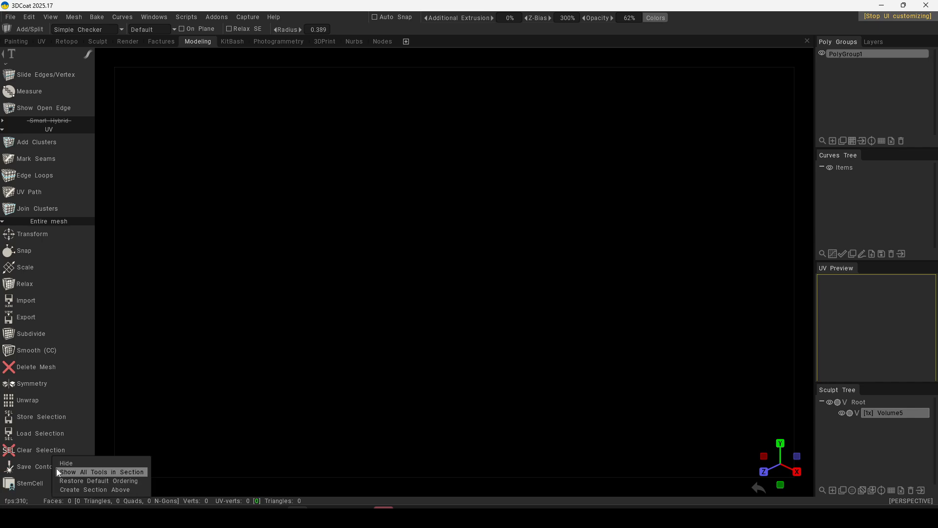
pyautogui.click(67, 464)
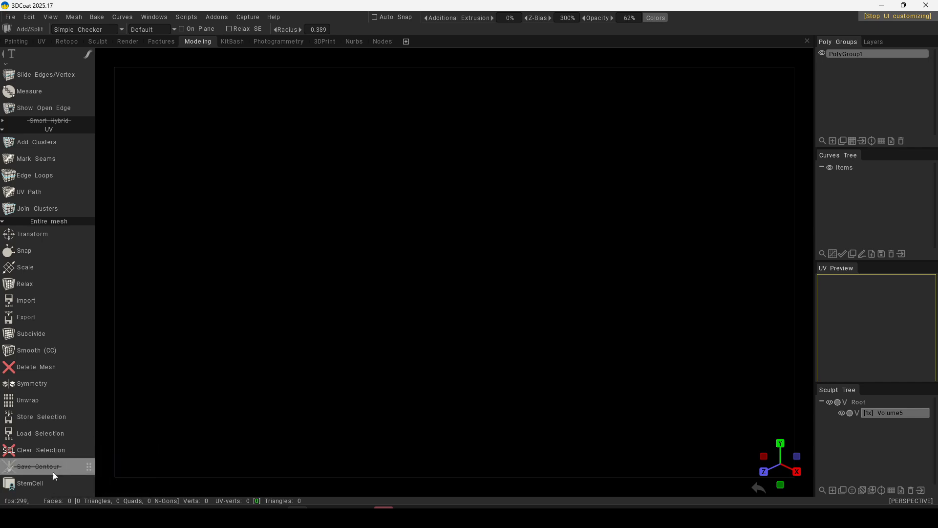
pyautogui.rightClick(40, 469)
pyautogui.click(48, 464)
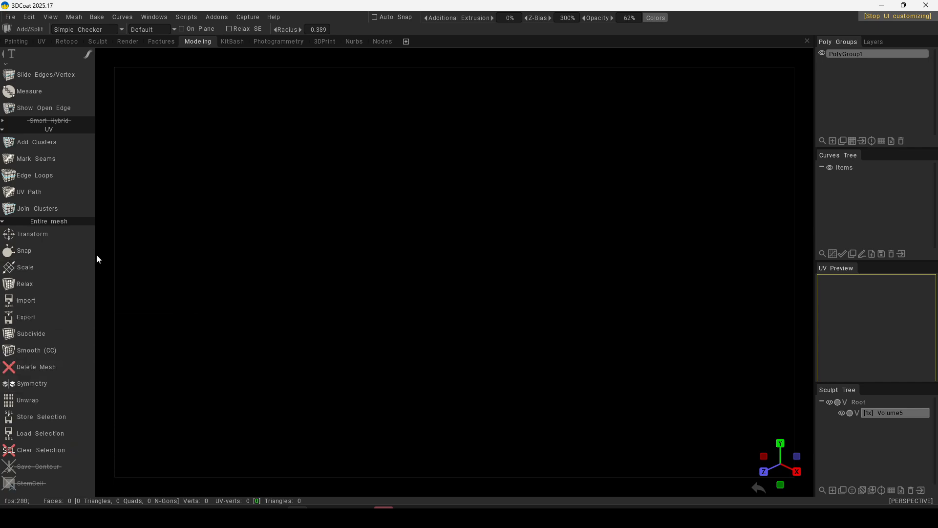
# Stop UI customizing so that the Modeling room uses the reduced tool list.
pyautogui.click(32, 17)
pyautogui.click(31, 17)
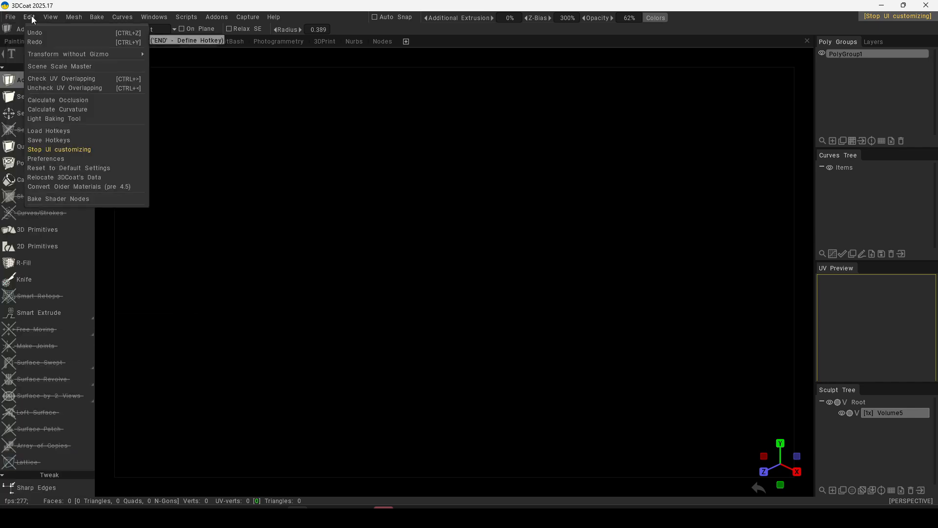
pyautogui.click(79, 152)
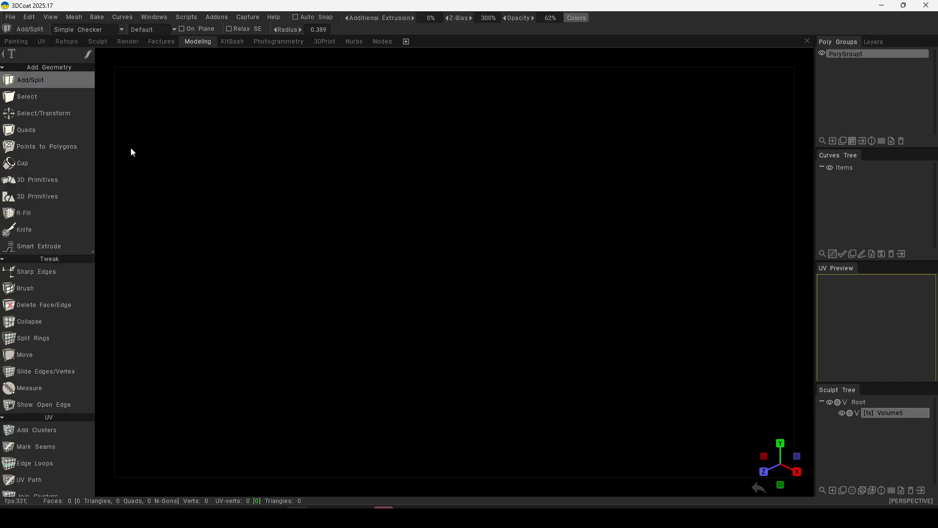
# Add a 30 × 30 × 30 cube with the 3D Primitives tool and switch the view to orthographic projection.
pyautogui.click(86, 179)
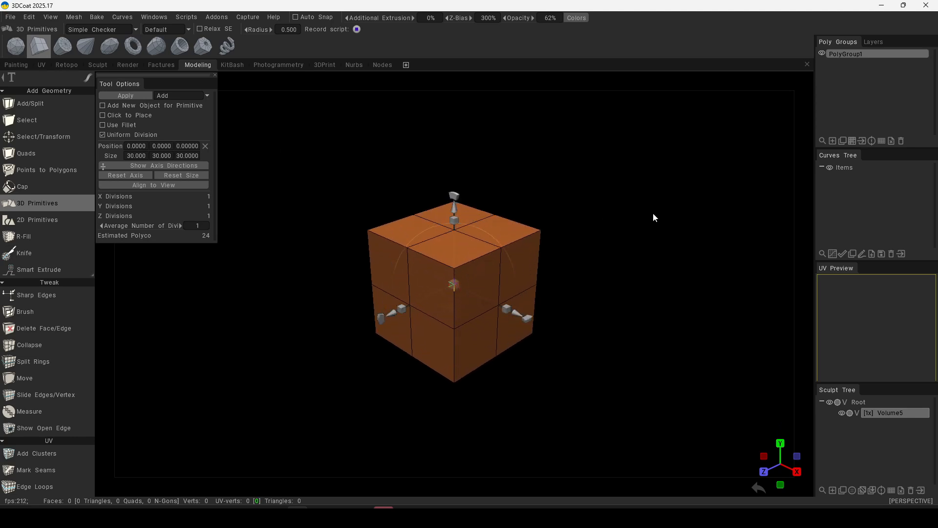
pyautogui.click(134, 96)
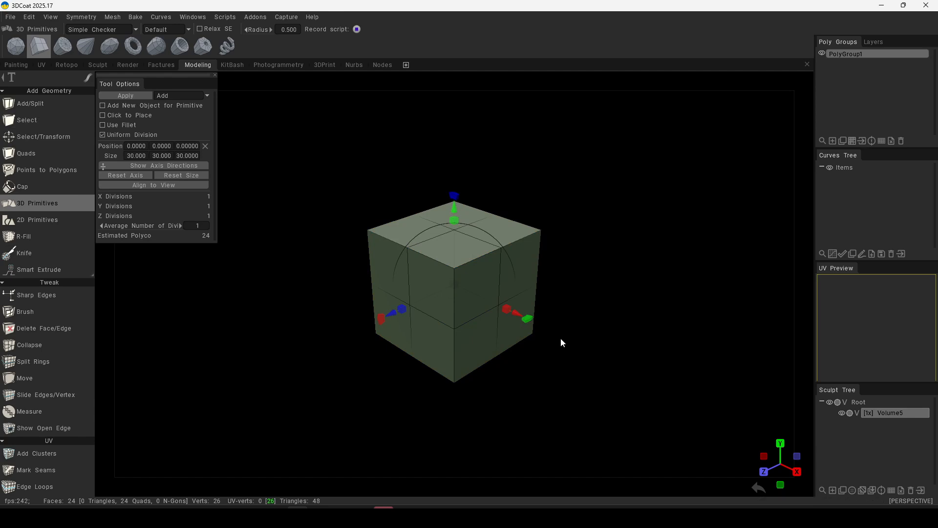
pyautogui.press('KP_5')
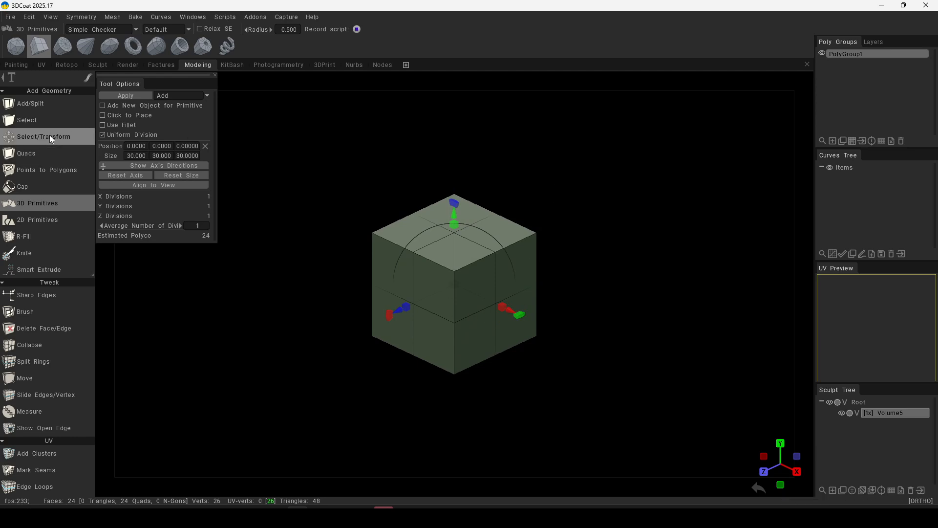
# Select the cube's visible vertices in the right view with the Select tool and a rectangle selection around the whole cube.
pyautogui.click(41, 120)
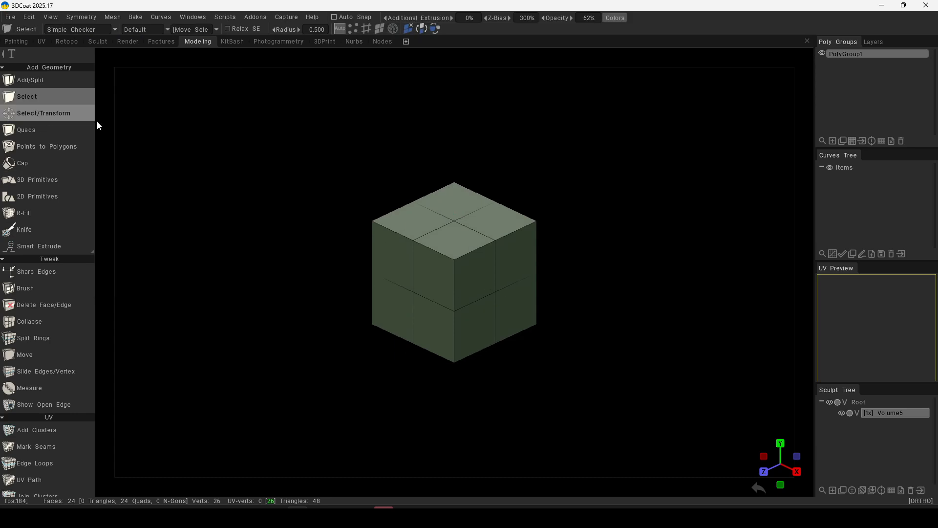
pyautogui.keyDown('alt'); pyautogui.keyDown('shift'); pyautogui.moveTo(639, 259); pyautogui.dragTo(599, 235); pyautogui.keyUp('shift'); pyautogui.keyUp('alt')
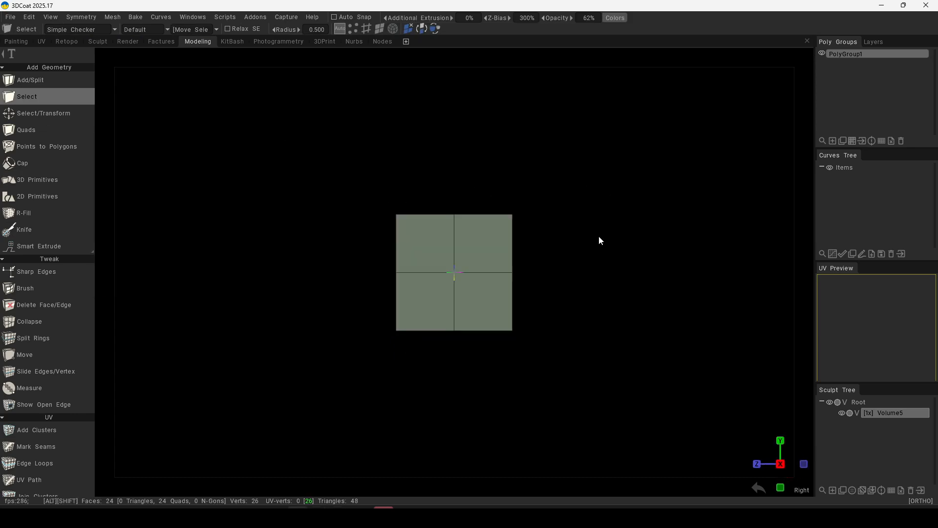
pyautogui.press('space')
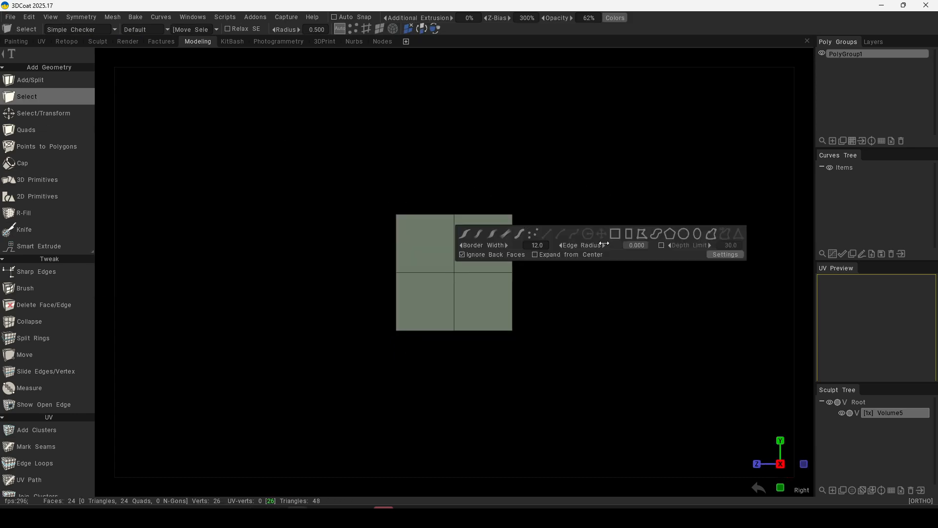
pyautogui.click(629, 233)
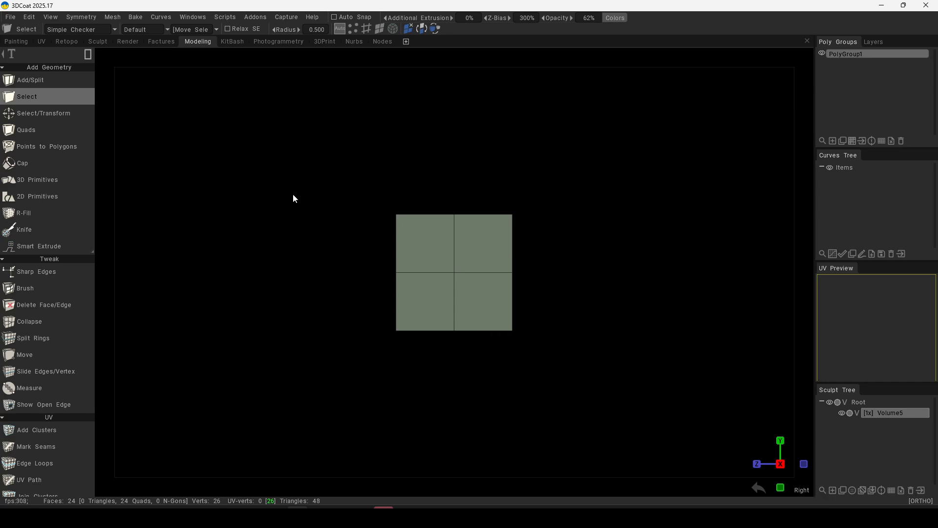
pyautogui.press('space')
pyautogui.press('space')
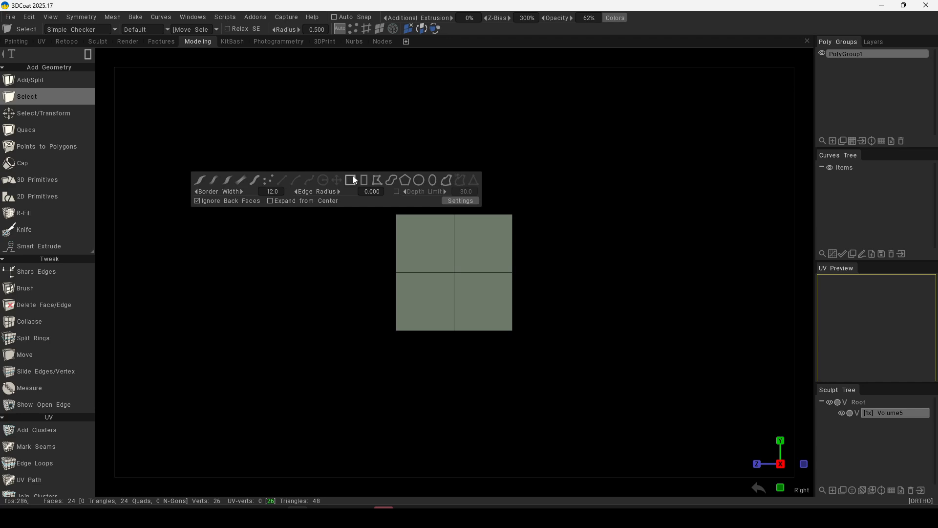
pyautogui.click(353, 179)
pyautogui.moveTo(324, 186); pyautogui.dragTo(659, 385)
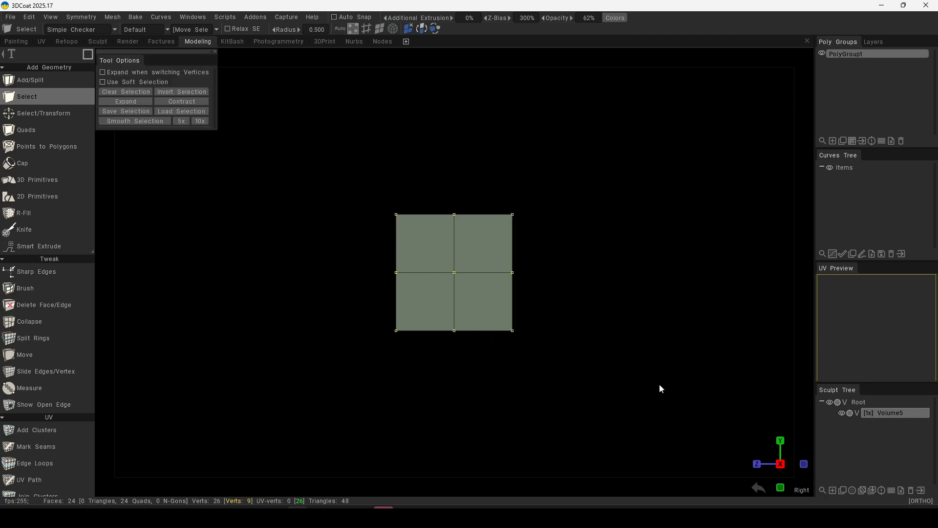
# Switch the Select tool's mode from vertices through edges and faces to whole object.
pyautogui.click(362, 33)
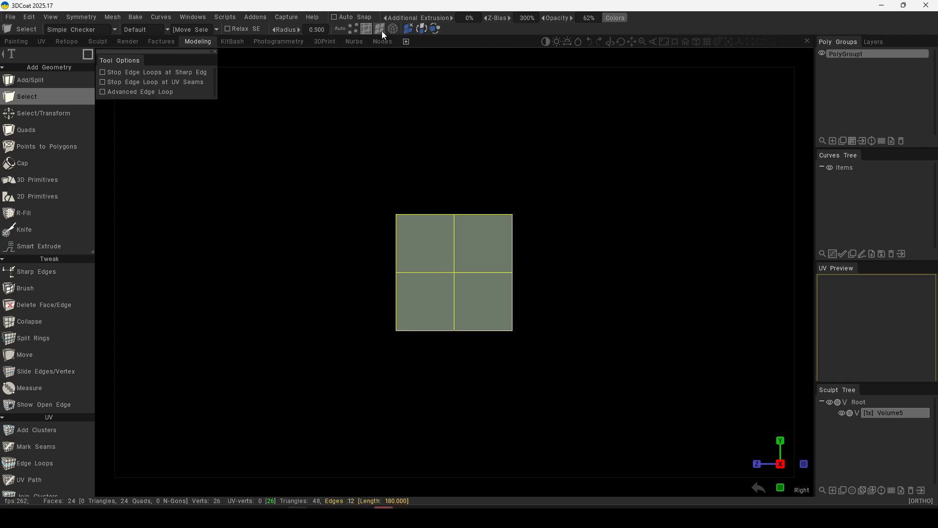
pyautogui.click(382, 31)
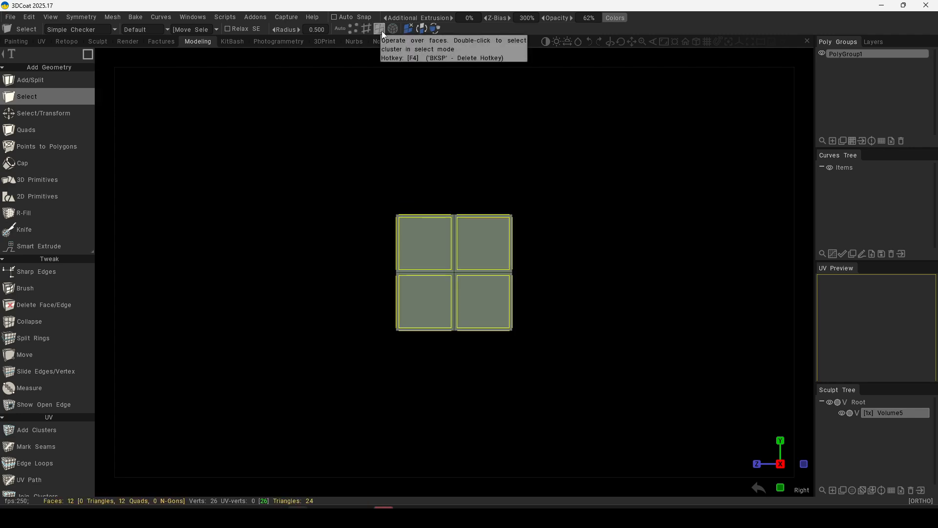
pyautogui.click(393, 29)
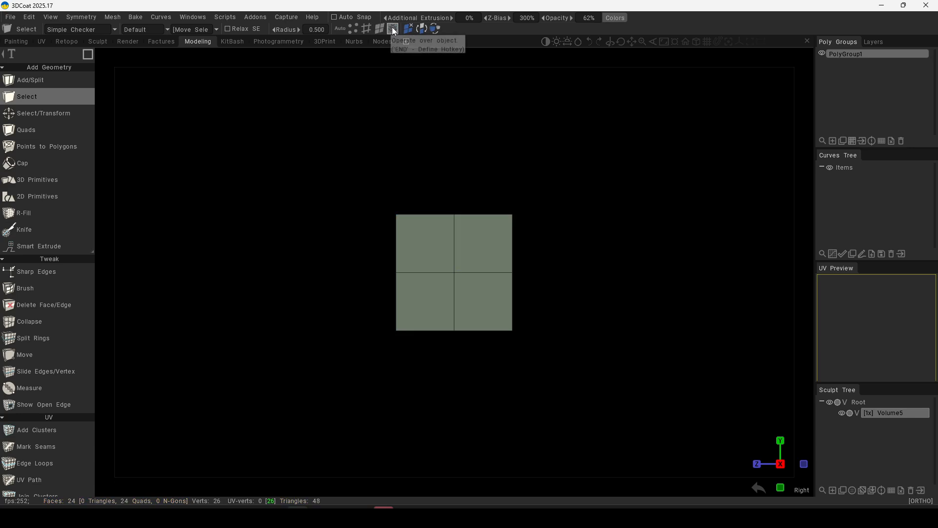
pyautogui.keyDown('alt'); pyautogui.moveTo(441, 138); pyautogui.dragTo(395, 144); pyautogui.keyUp('alt')
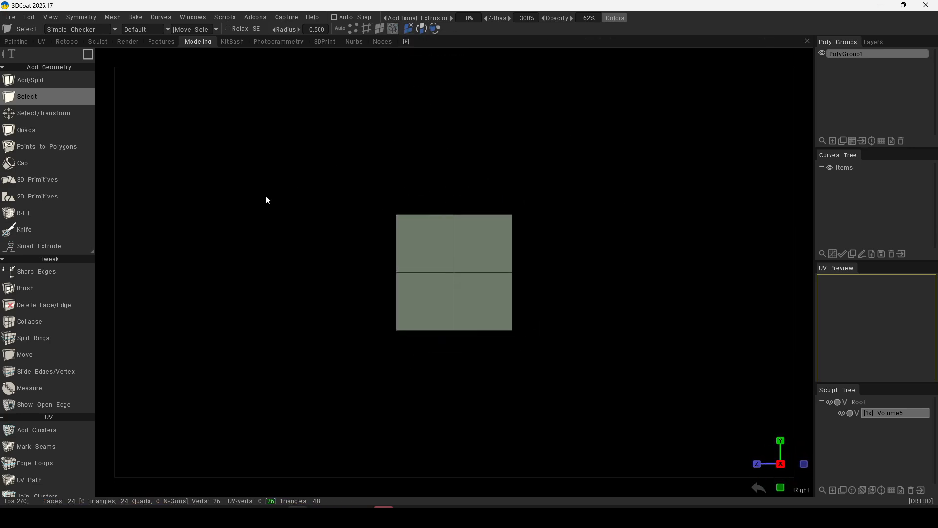
# Select the whole cube by enclosing it with the Rectangle Lasso.
pyautogui.press('space')
pyautogui.press('space')
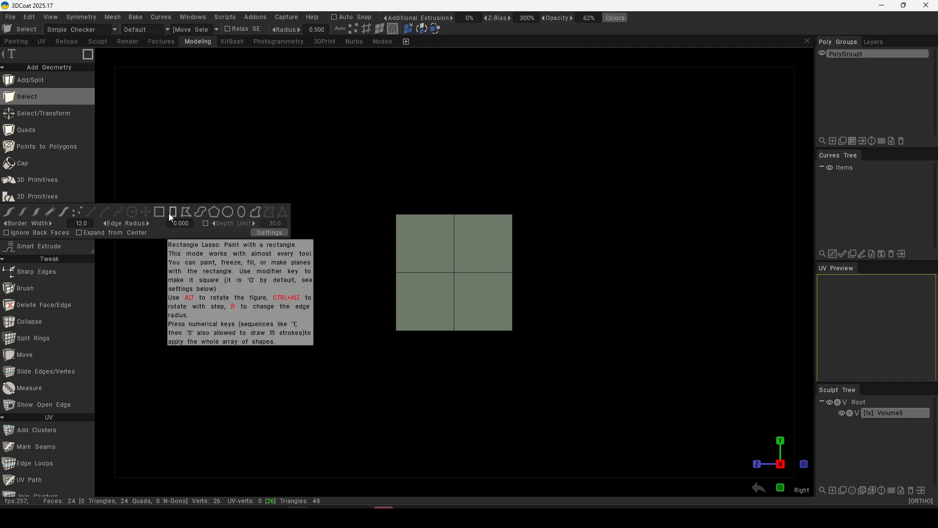
pyautogui.moveTo(329, 168); pyautogui.dragTo(611, 387)
pyautogui.moveTo(486, 389)
pyautogui.keyDown('alt'); pyautogui.mouseDown()
pyautogui.moveTo(648, 471)
pyautogui.moveTo(692, 423)
pyautogui.moveTo(521, 415)
pyautogui.moveTo(500, 389)
pyautogui.mouseUp(); pyautogui.keyUp('alt')
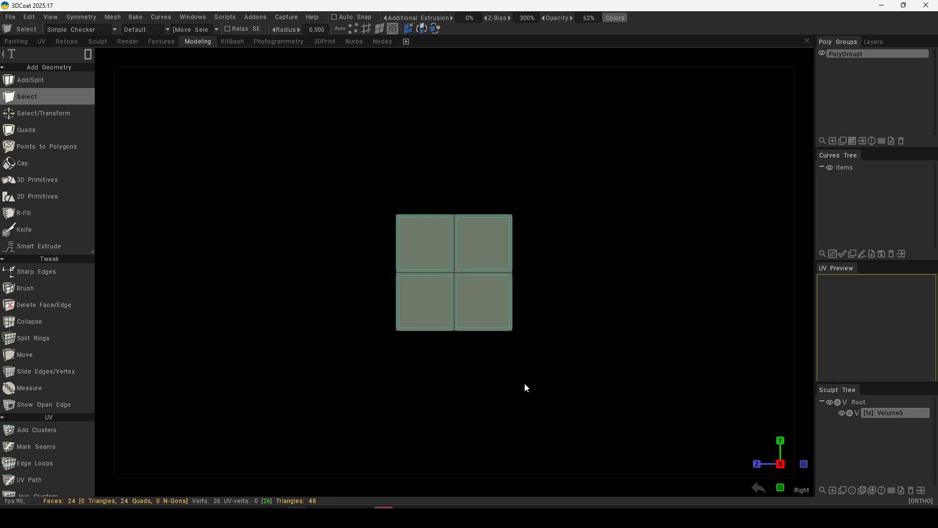
# Transform the cube with Select/Transform: narrow it along Z, raise it about 9.7 cm and rotate it roughly a quarter turn about X.
pyautogui.click(29, 113)
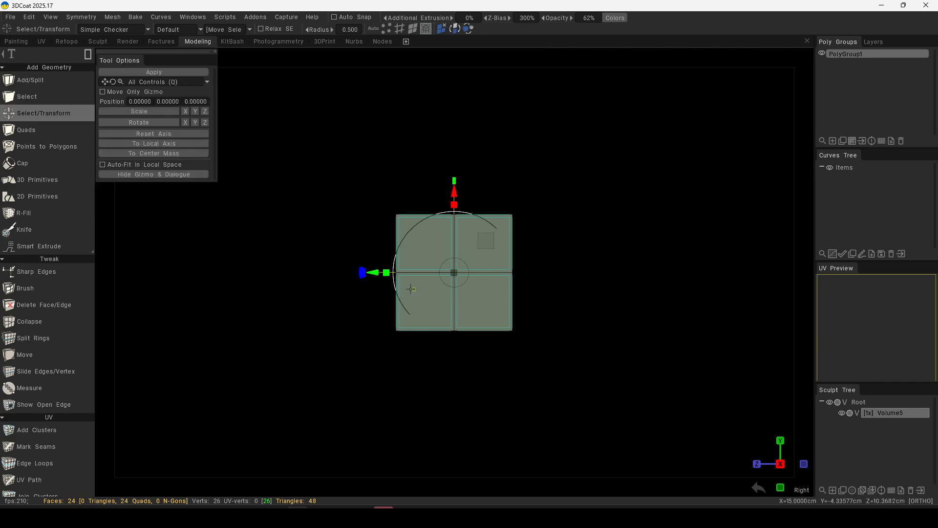
pyautogui.moveTo(389, 274); pyautogui.dragTo(404, 299)
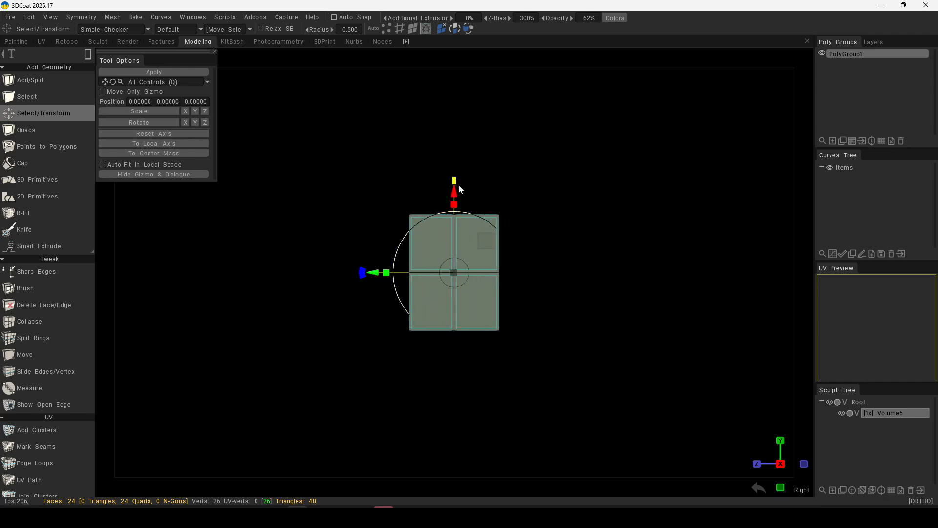
pyautogui.moveTo(454, 192); pyautogui.dragTo(455, 154)
pyautogui.moveTo(361, 233); pyautogui.dragTo(463, 352)
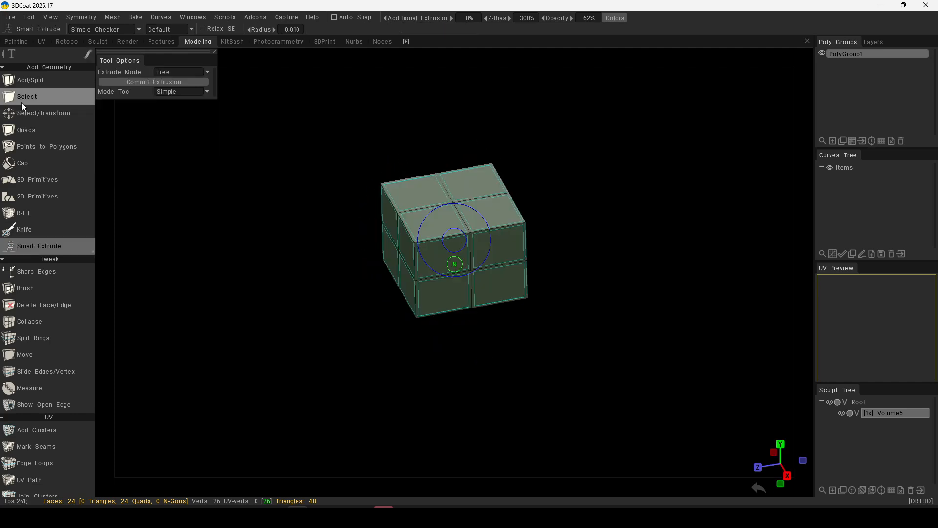
# Select the four faces of the cube's right-view side with the Select tool in face mode.
pyautogui.click(22, 101)
pyautogui.moveTo(624, 215); pyautogui.dragTo(600, 192)
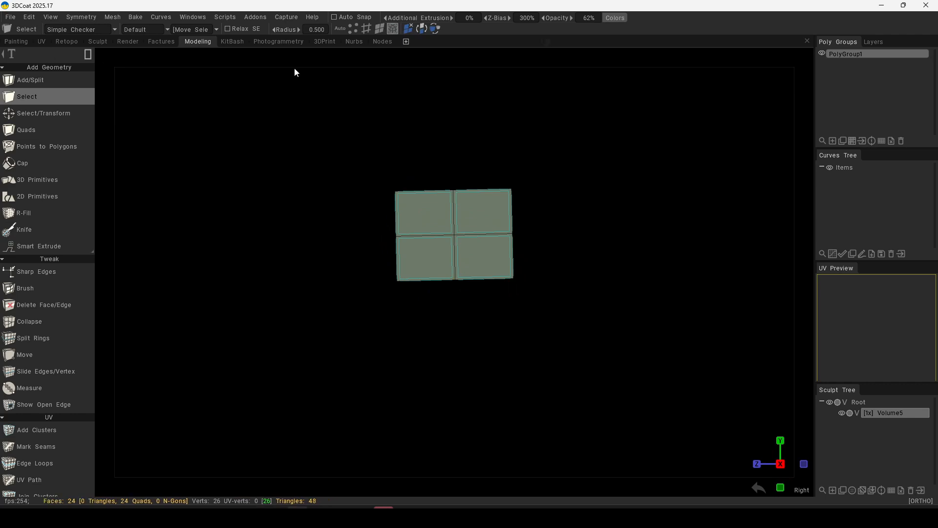
pyautogui.click(379, 28)
pyautogui.click(423, 216)
pyautogui.click(464, 214)
pyautogui.keyDown('shift'); pyautogui.click(481, 256); pyautogui.keyUp('shift')
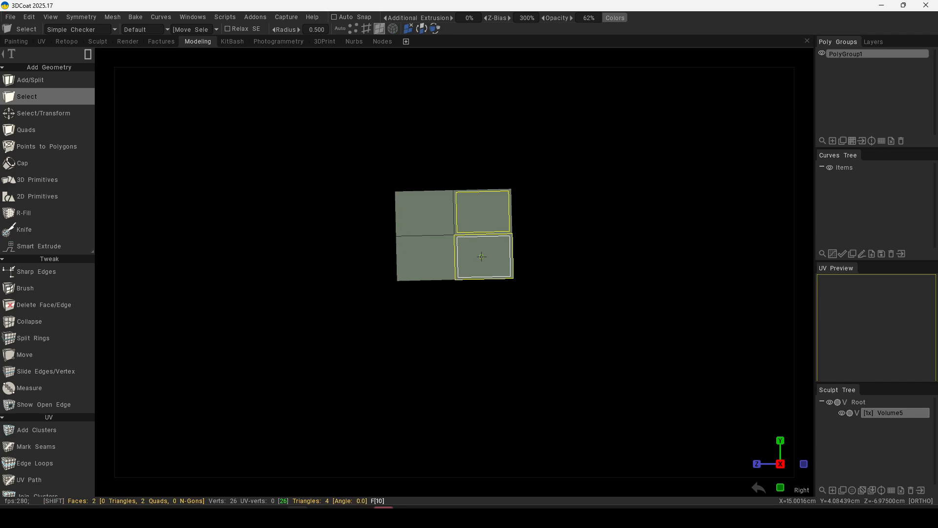
pyautogui.keyDown('shift'); pyautogui.click(415, 256); pyautogui.keyUp('shift')
pyautogui.keyDown('shift'); pyautogui.click(426, 223); pyautogui.keyUp('shift')
# Extrude the four selected faces outward with Smart Extrude in Normal mode and flare them wider than the cube.
pyautogui.keyDown('alt'); pyautogui.moveTo(290, 290); pyautogui.dragTo(244, 190); pyautogui.keyUp('alt')
pyautogui.keyDown('alt'); pyautogui.moveTo(194, 204); pyautogui.dragTo(289, 246); pyautogui.keyUp('alt')
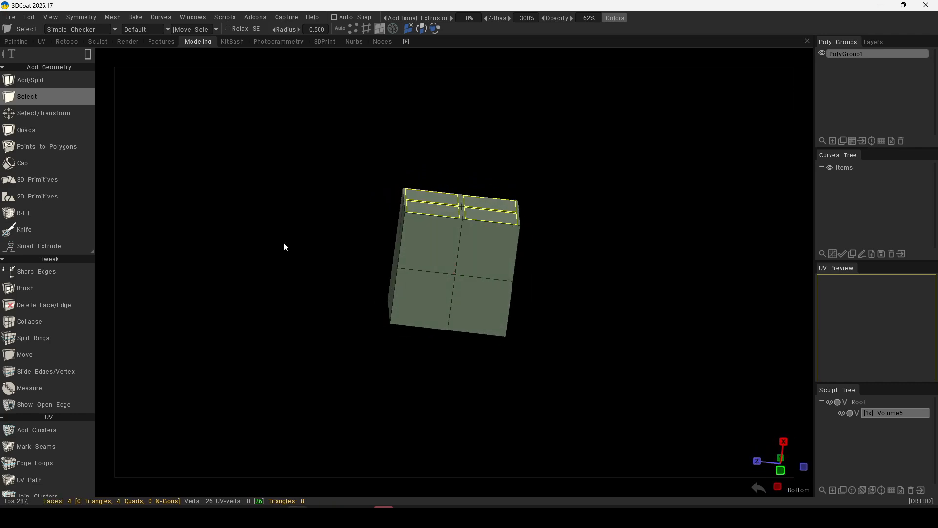
pyautogui.click(27, 245)
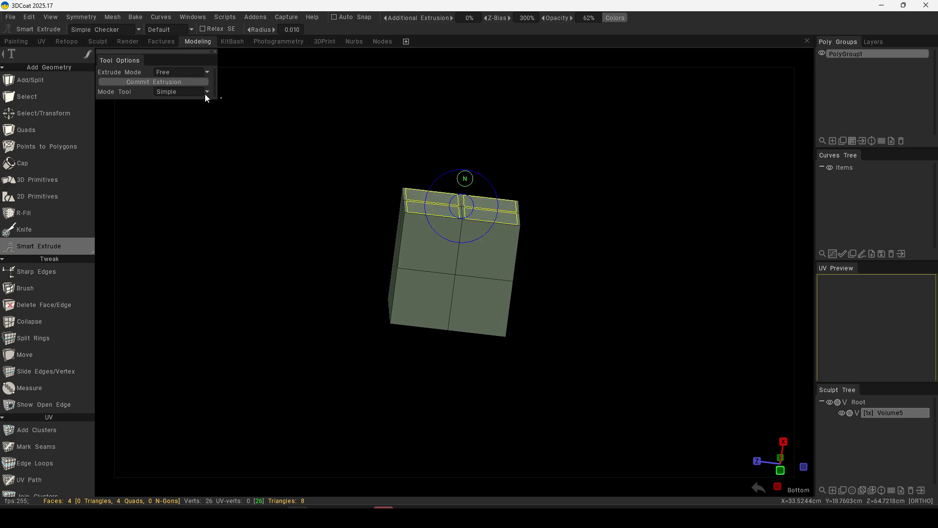
pyautogui.click(171, 75)
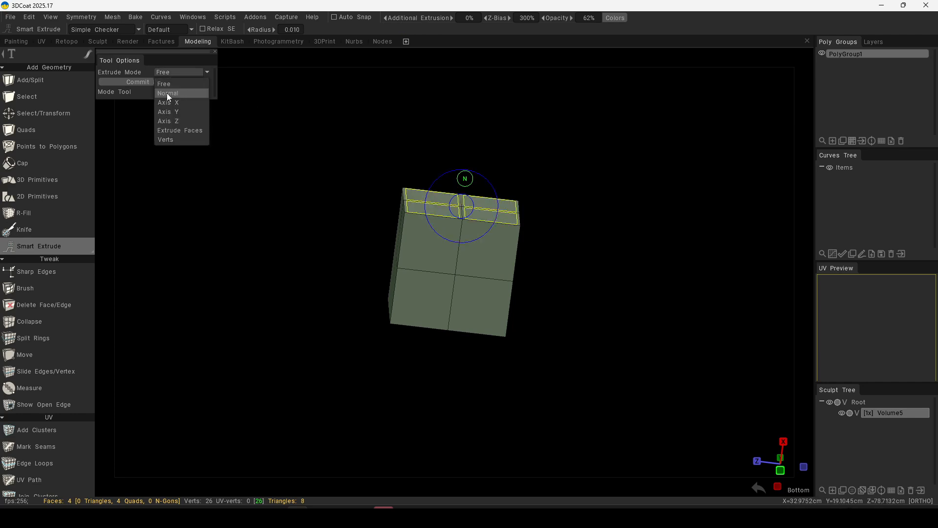
pyautogui.click(176, 130)
pyautogui.moveTo(464, 174); pyautogui.dragTo(509, 124)
pyautogui.moveTo(593, 223); pyautogui.dragTo(376, 243)
# Extrude the flared end faces straight outward as a wide section and commit the extrusion.
pyautogui.keyDown('alt'); pyautogui.moveTo(375, 241); pyautogui.dragTo(479, 299, button='right'); pyautogui.keyUp('alt')
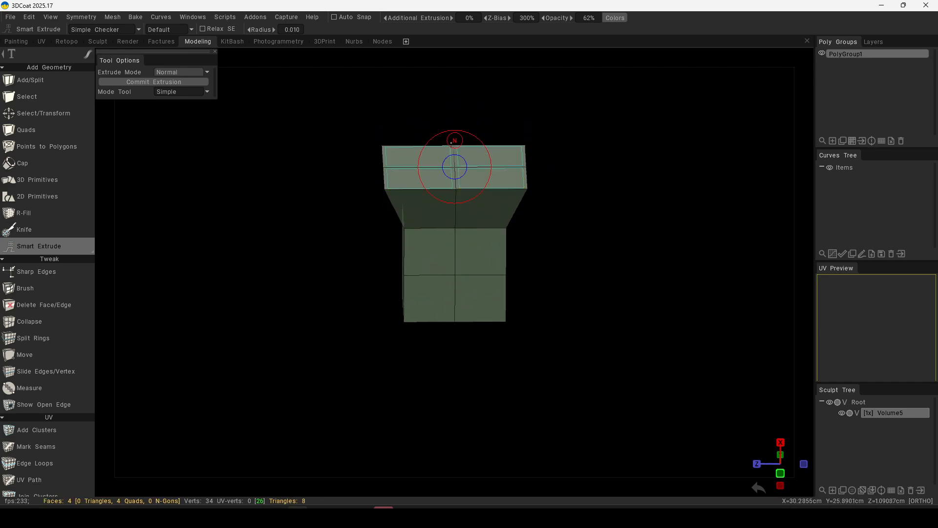
pyautogui.moveTo(456, 145); pyautogui.dragTo(469, 97)
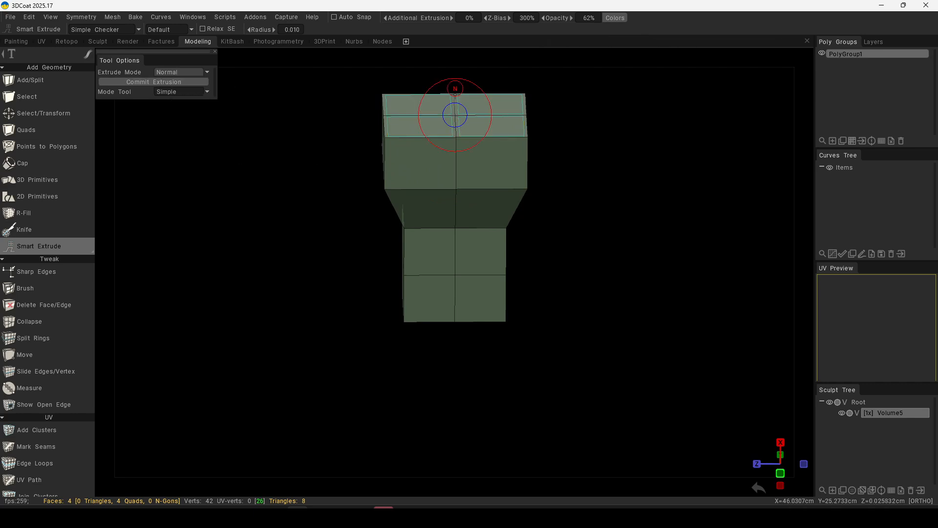
pyautogui.click(190, 83)
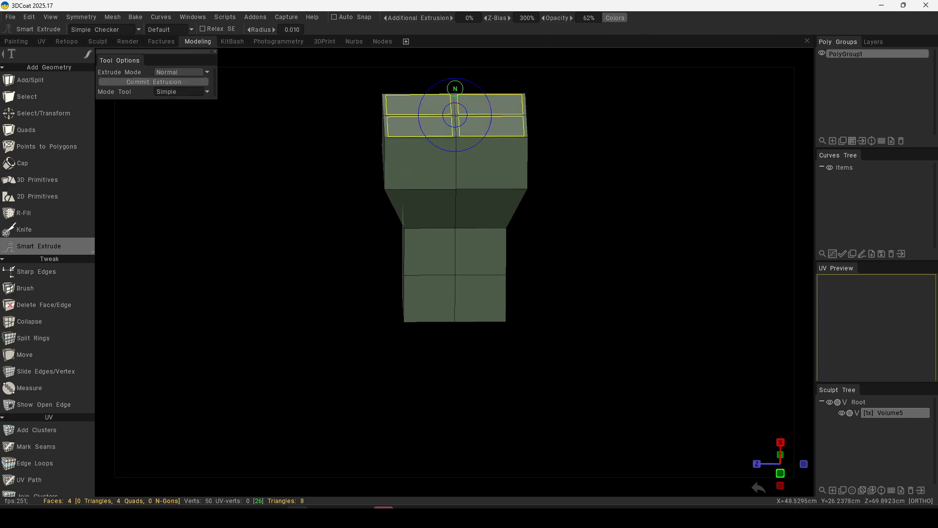
# Extrude the end faces outward again with a taper to a smaller end and commit the extrusion.
pyautogui.moveTo(592, 196); pyautogui.dragTo(513, 279, button='right')
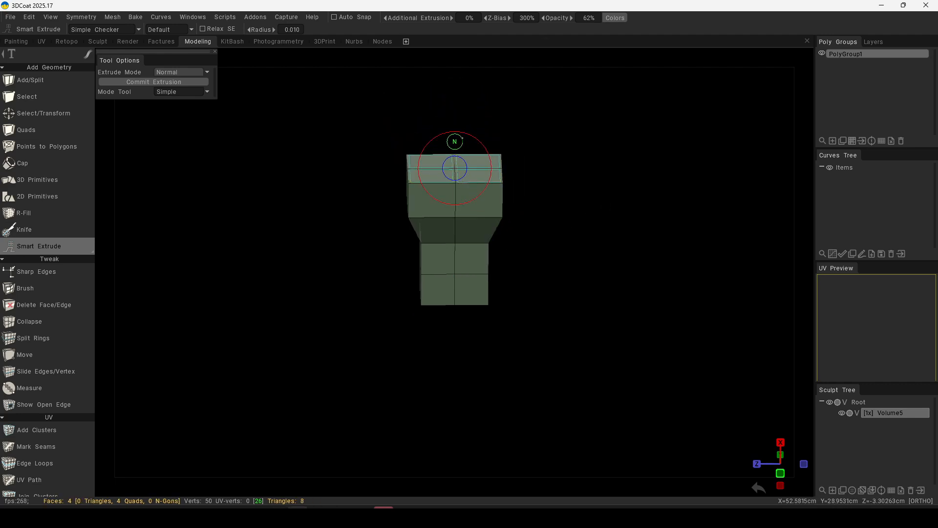
pyautogui.moveTo(462, 142); pyautogui.dragTo(414, 107)
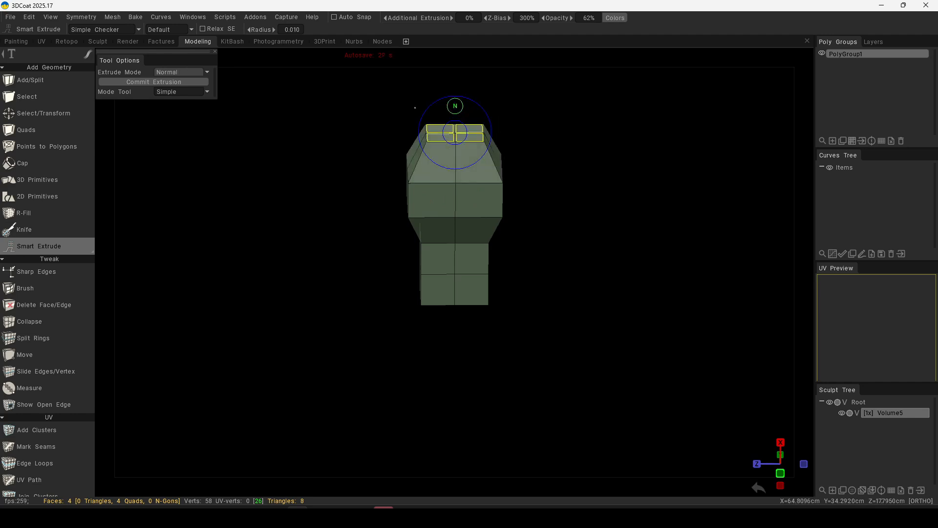
pyautogui.click(157, 81)
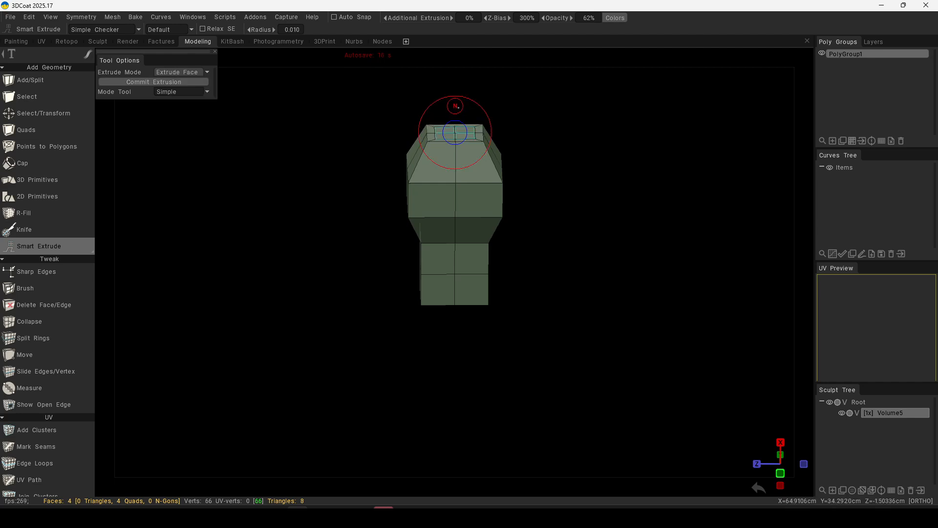
# Inset the tapered end's faces in Extrude Faces mode and push them inward as a recess, committing the extrusion.
pyautogui.moveTo(458, 106); pyautogui.dragTo(456, 118)
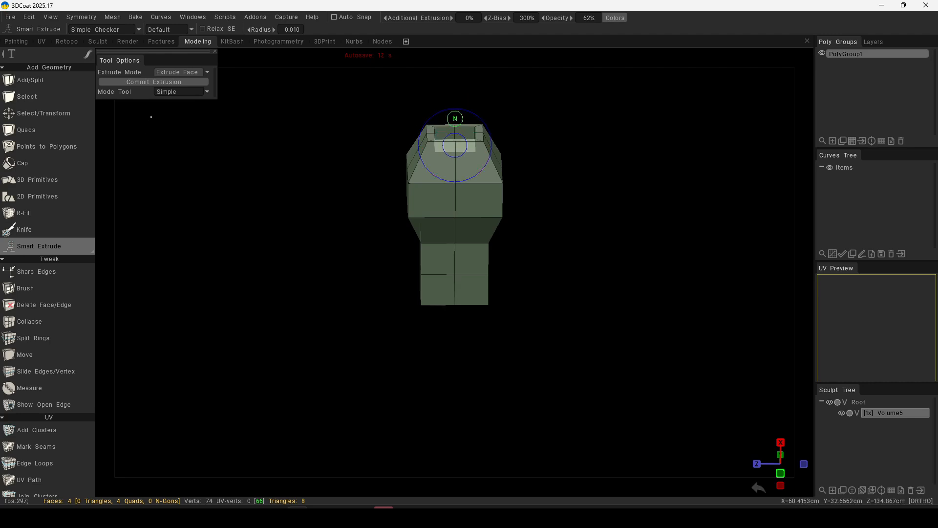
pyautogui.click(155, 84)
pyautogui.keyDown('alt'); pyautogui.moveTo(532, 317); pyautogui.dragTo(548, 398); pyautogui.keyUp('alt')
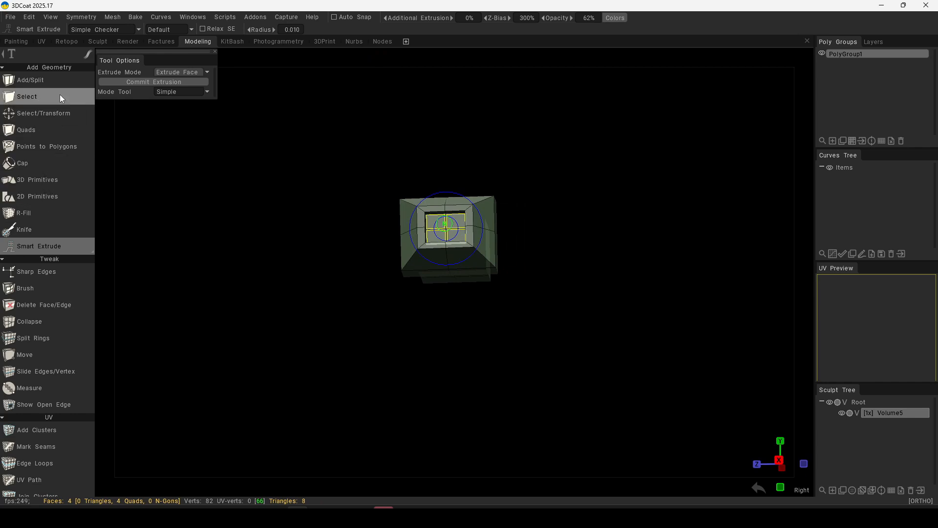
# Select all faces of the mesh and flatten the whole model along Y with the Transform tool.
pyautogui.scroll(-5, 62, 160)
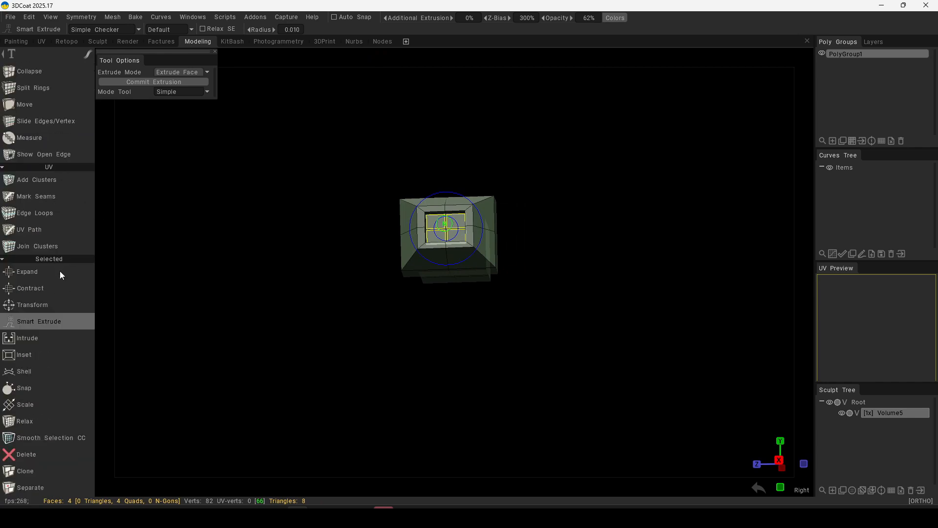
pyautogui.click(58, 305)
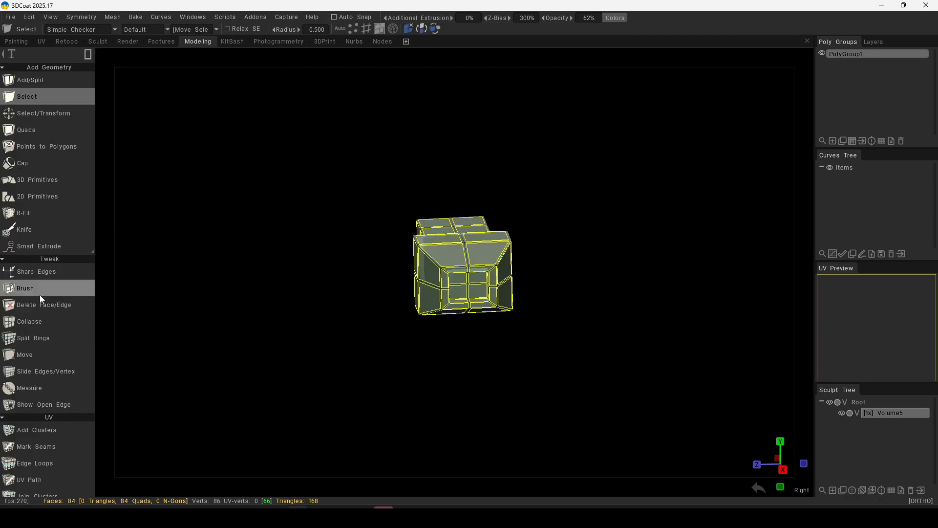
pyautogui.scroll(-8, 58, 309)
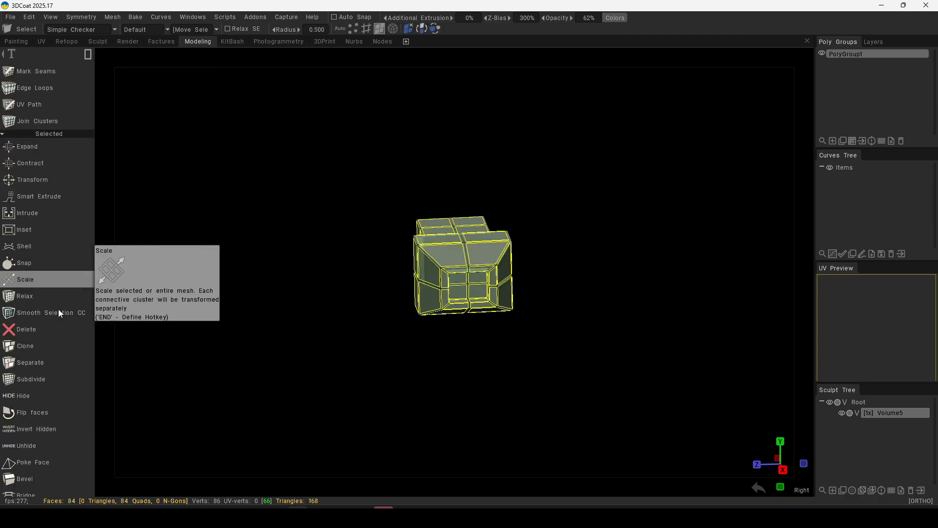
pyautogui.click(67, 181)
pyautogui.moveTo(460, 205); pyautogui.dragTo(457, 227)
pyautogui.moveTo(397, 271); pyautogui.dragTo(470, 373)
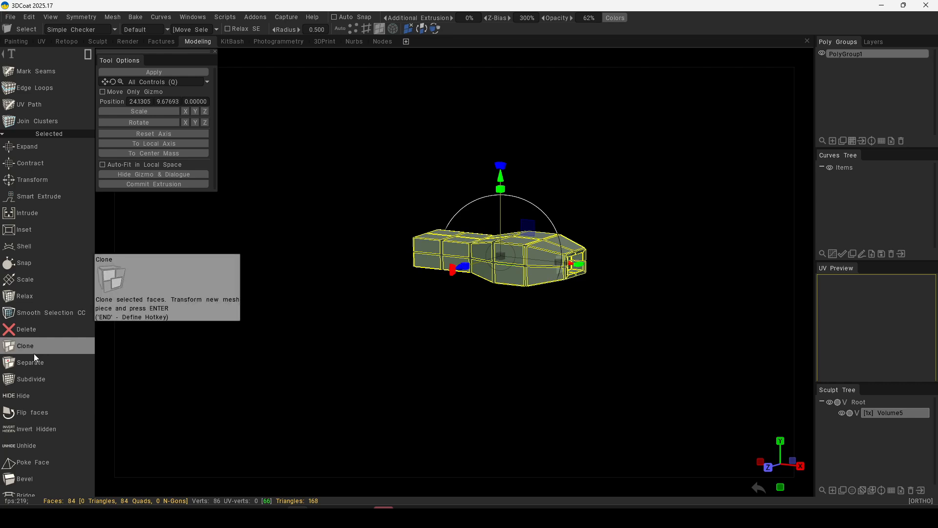
# Subdivide the entire mesh twice.
pyautogui.scroll(-3, 34, 353)
pyautogui.scroll(-2, 34, 353)
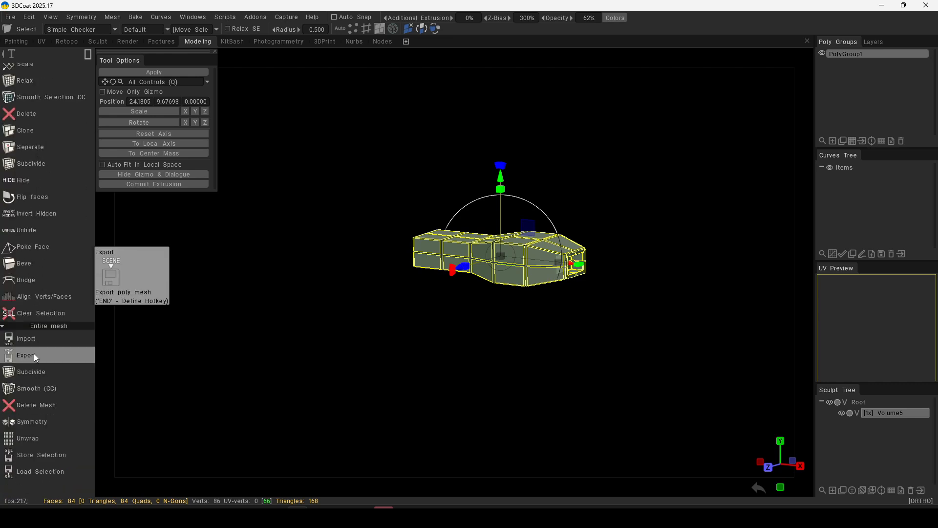
pyautogui.click(37, 367)
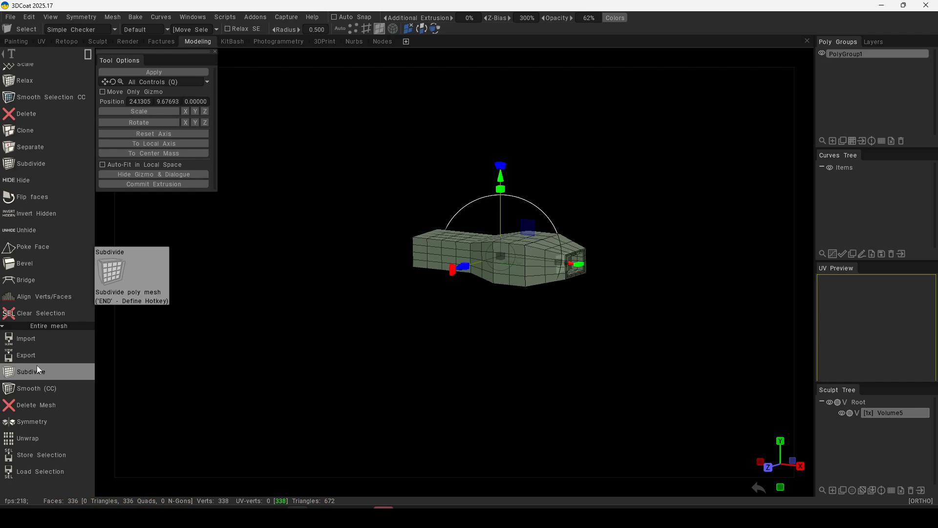
pyautogui.click(37, 367)
# Select the faces of the narrow block section in the front view with a rectangle selection.
pyautogui.scroll(10, 80, 210)
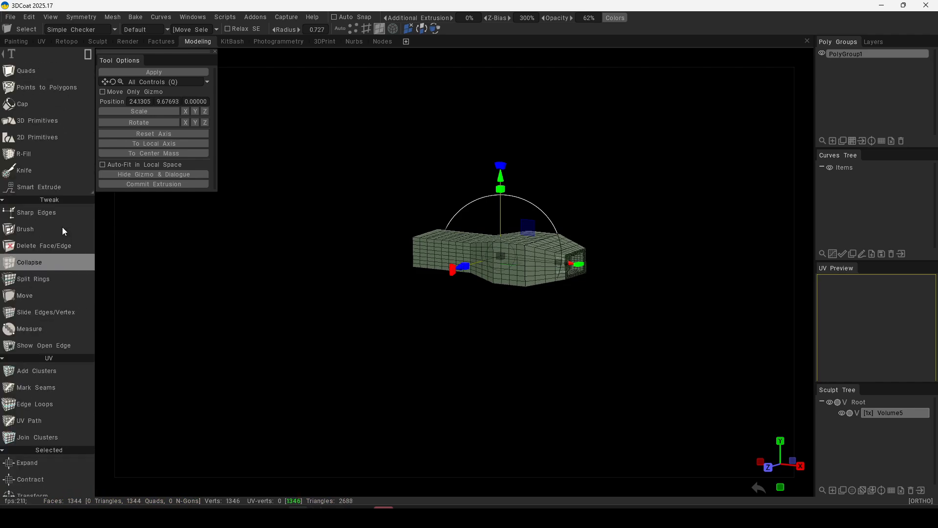
pyautogui.scroll(2, 63, 226)
pyautogui.click(55, 94)
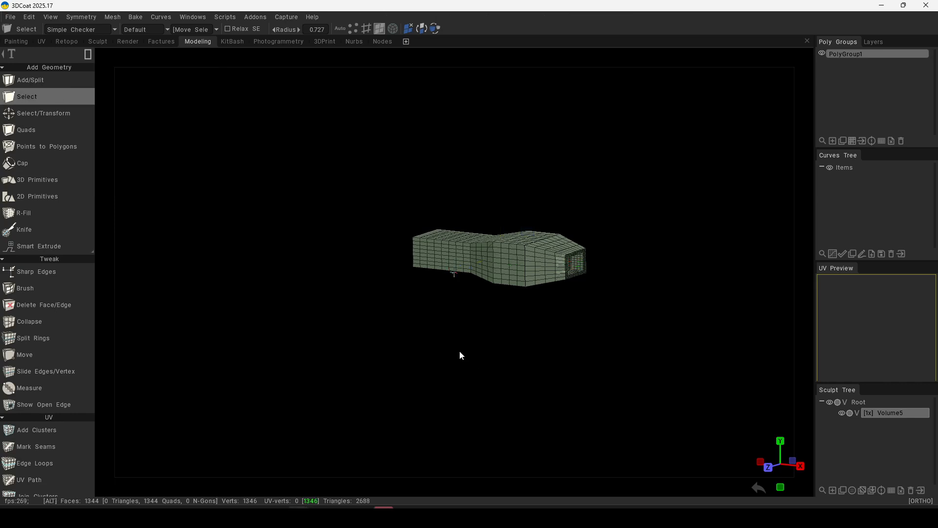
pyautogui.keyDown('alt'); pyautogui.moveTo(460, 352); pyautogui.dragTo(538, 345); pyautogui.keyUp('alt')
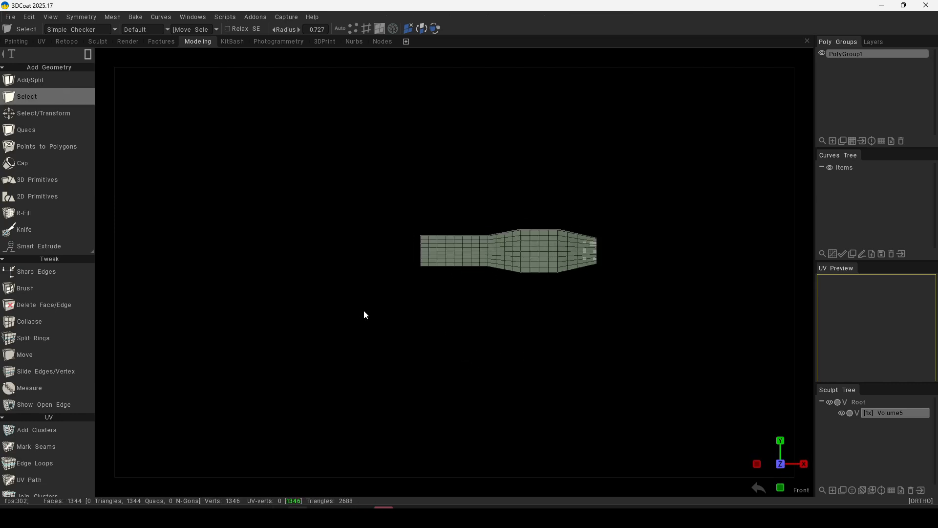
pyautogui.press('space')
pyautogui.moveTo(364, 197); pyautogui.dragTo(479, 292)
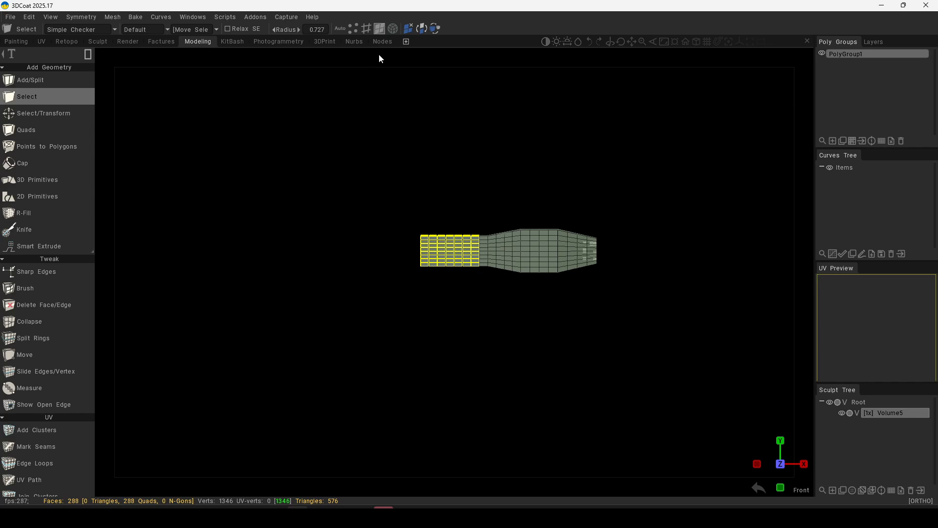
# Repeatedly contract and expand the face selection on the narrow section, leaving it contracted, and switch the selection to vertices.
pyautogui.press('KP_Subtract')
pyautogui.press('KP_Subtract')
pyautogui.press('KP_Subtract')
pyautogui.press('KP_Subtract')
pyautogui.press('KP_Subtract')
pyautogui.press('KP_Add')
pyautogui.press('KP_Add')
pyautogui.press('KP_Add')
pyautogui.press('KP_Add')
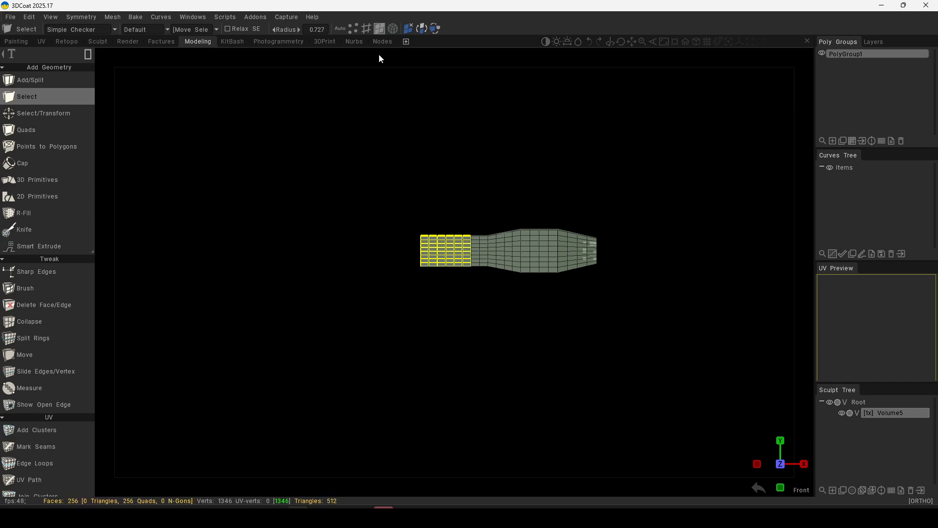
pyautogui.press('KP_Subtract')
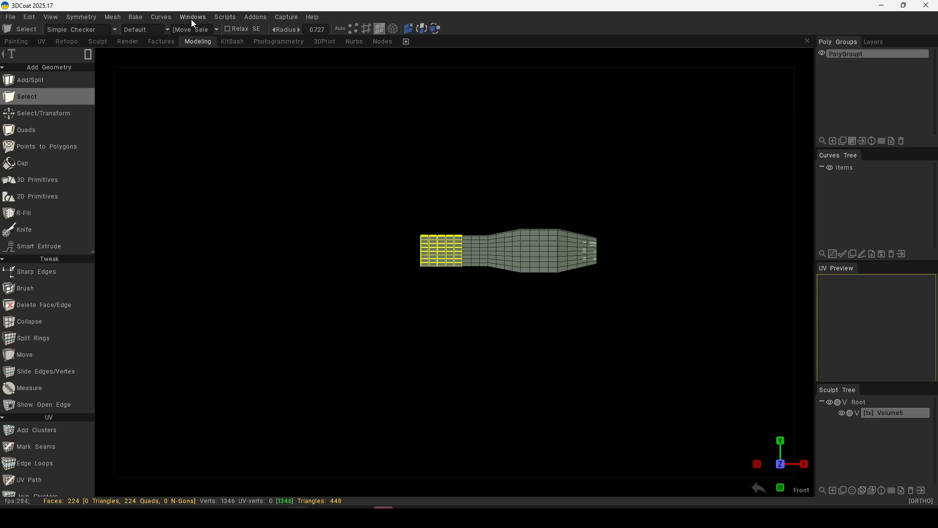
pyautogui.click(353, 28)
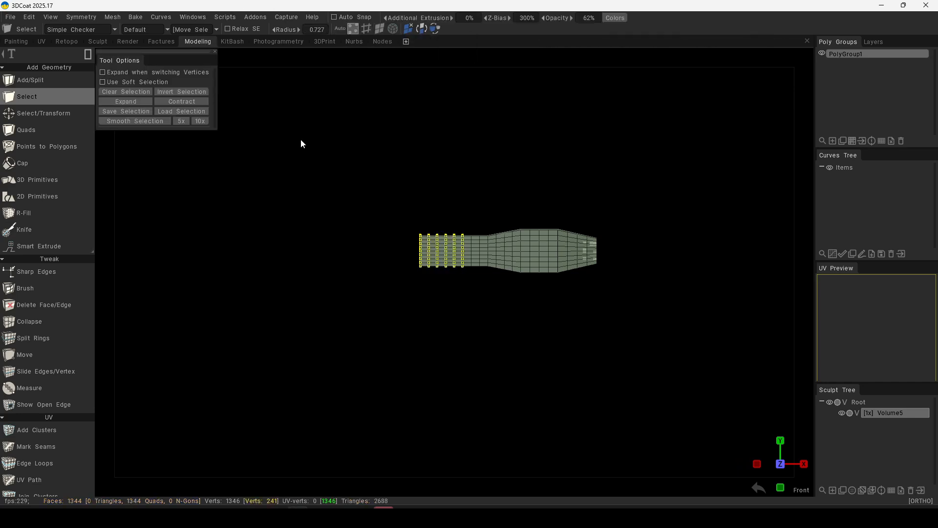
# Smooth the vertex selection 10x, scale up the narrow section with Select/Transform, and clear the selection.
pyautogui.click(201, 120)
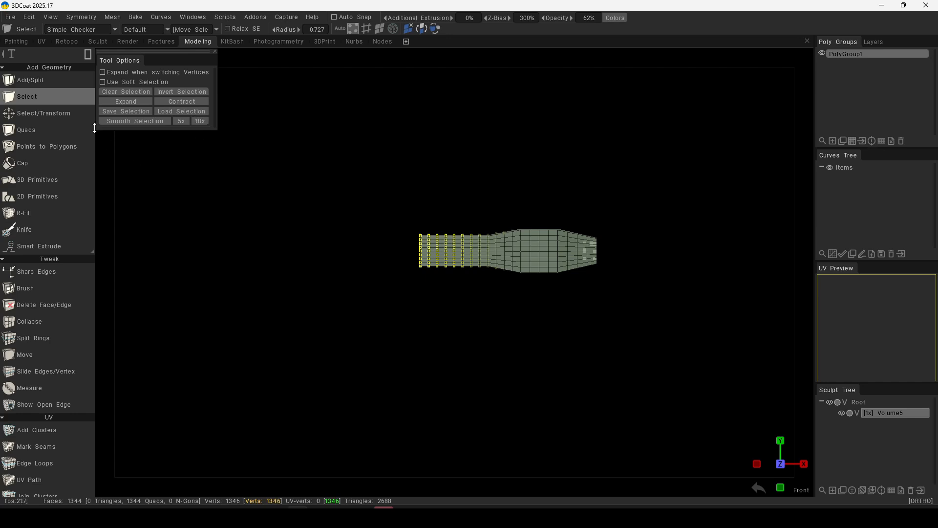
pyautogui.click(71, 112)
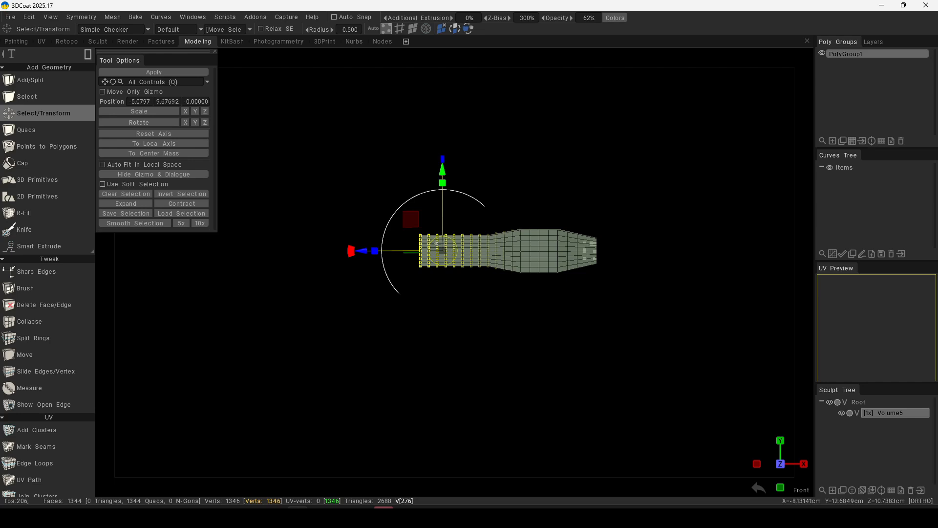
pyautogui.moveTo(442, 251); pyautogui.dragTo(462, 265)
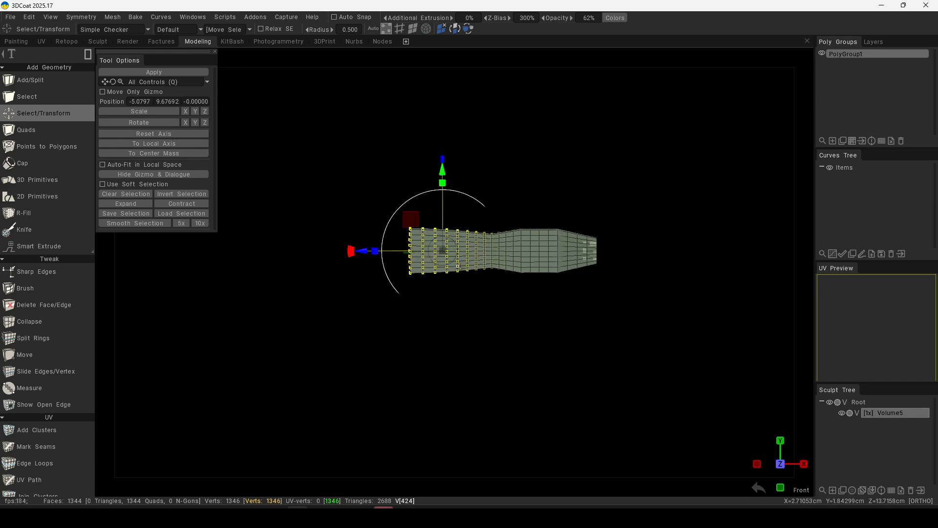
pyautogui.keyDown('alt'); pyautogui.moveTo(414, 329); pyautogui.dragTo(406, 358); pyautogui.keyUp('alt')
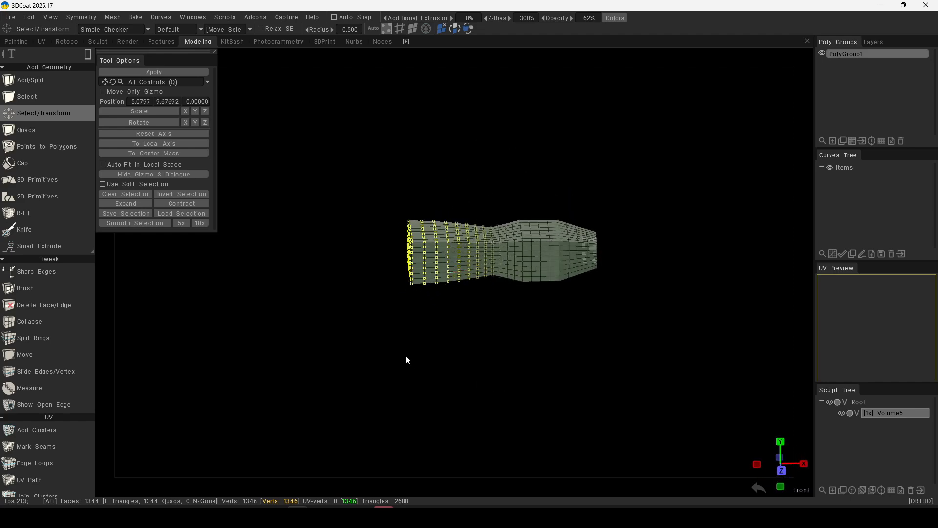
pyautogui.keyDown('alt'); pyautogui.moveTo(472, 330); pyautogui.dragTo(472, 333); pyautogui.keyUp('alt')
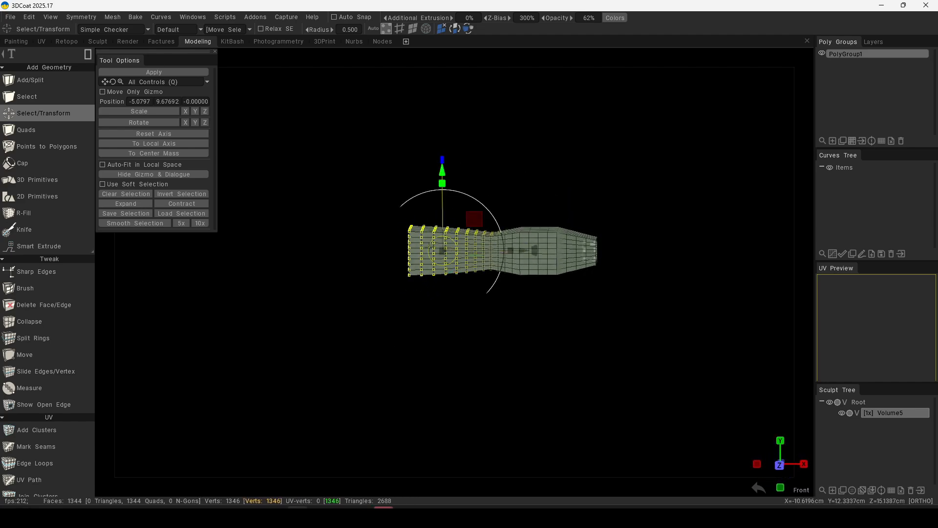
pyautogui.moveTo(441, 250); pyautogui.dragTo(454, 255)
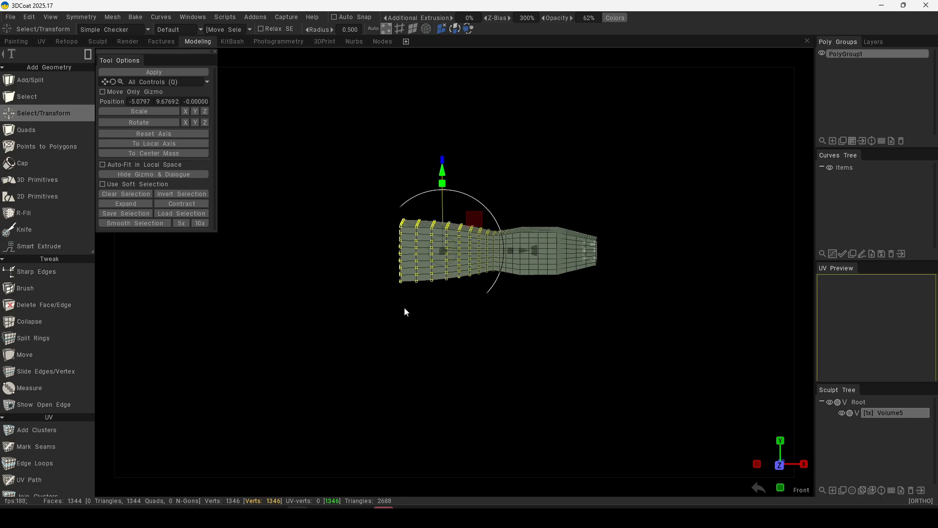
pyautogui.click(371, 349)
pyautogui.moveTo(359, 347); pyautogui.dragTo(382, 327)
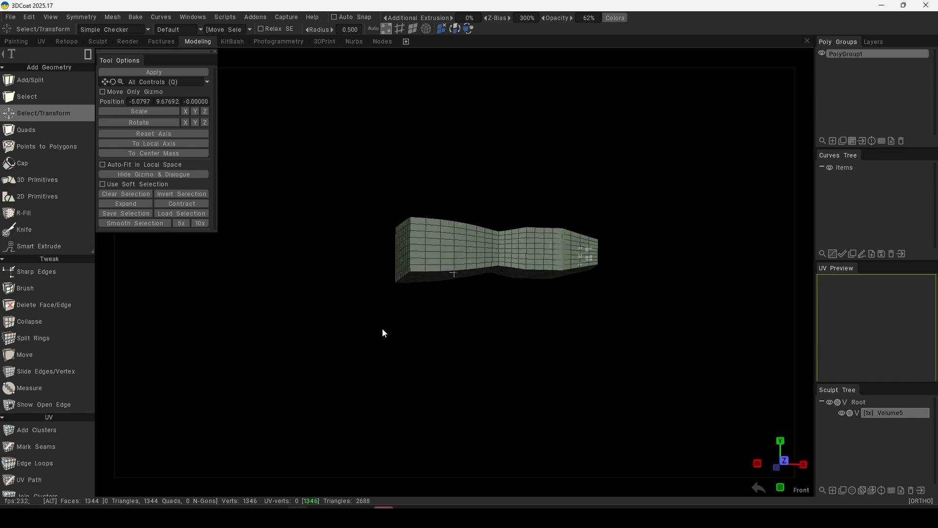
# Select the vertices at the enlarged end of the block with a rectangle selection in front view and smooth the selection 10x.
pyautogui.click(42, 97)
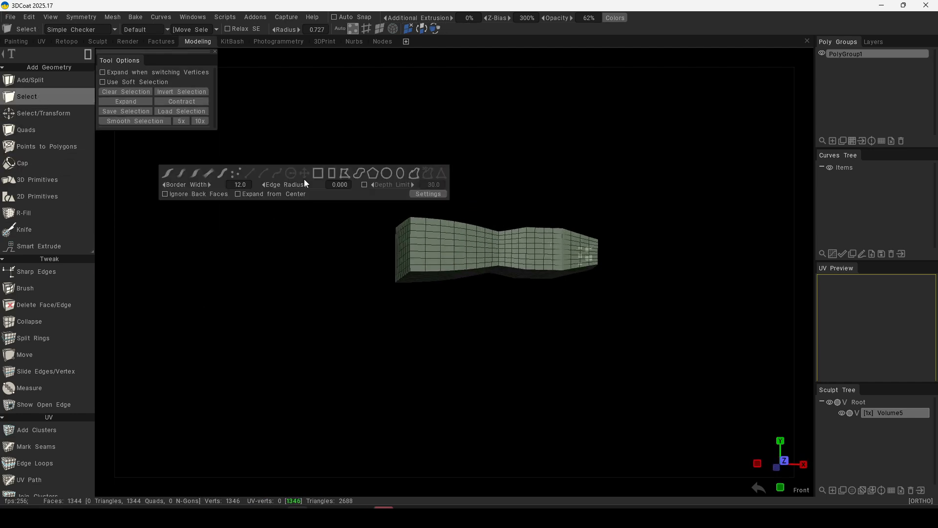
pyautogui.click(330, 178)
pyautogui.keyDown('alt'); pyautogui.moveTo(309, 183); pyautogui.dragTo(431, 313); pyautogui.keyUp('alt')
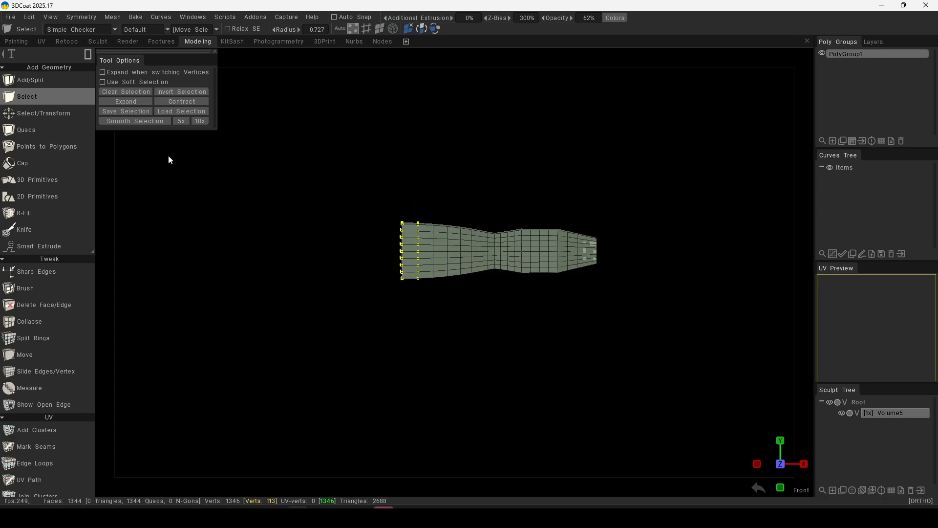
pyautogui.click(199, 127)
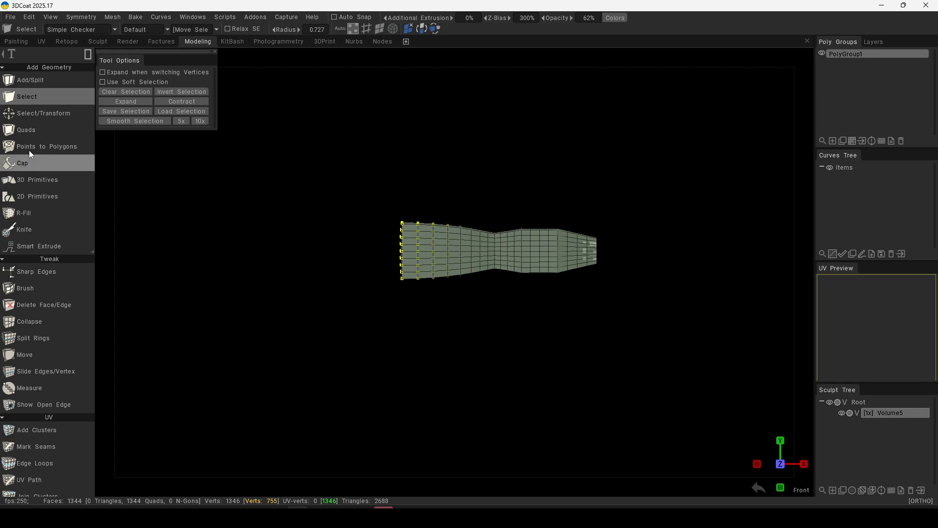
# Scale down the softly selected end vertices uniformly with Select/Transform so the block tapers toward that end.
pyautogui.click(54, 115)
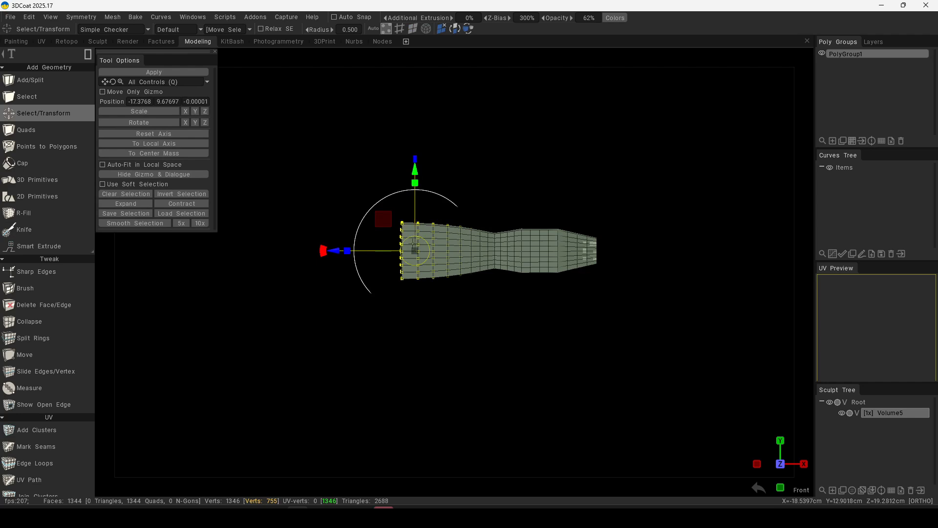
pyautogui.moveTo(413, 247); pyautogui.dragTo(362, 263)
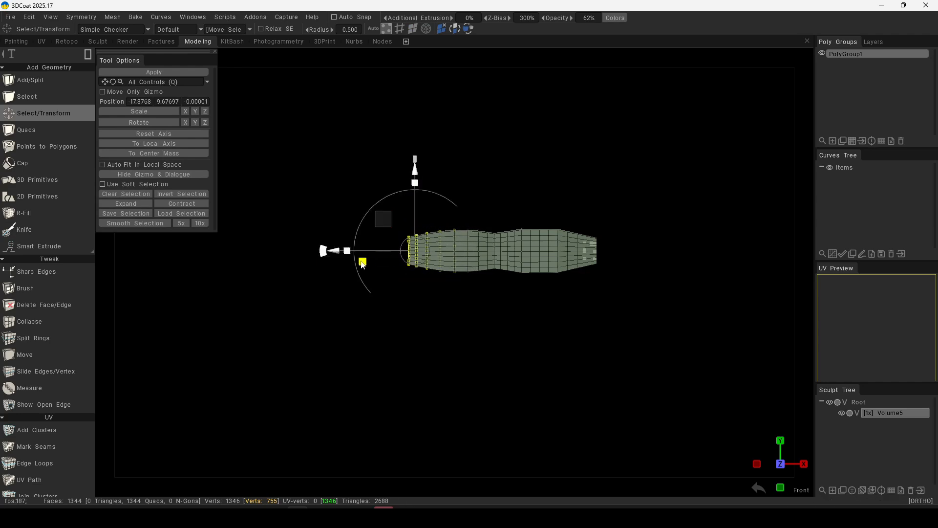
pyautogui.keyDown('alt'); pyautogui.moveTo(364, 317); pyautogui.dragTo(499, 363); pyautogui.keyUp('alt')
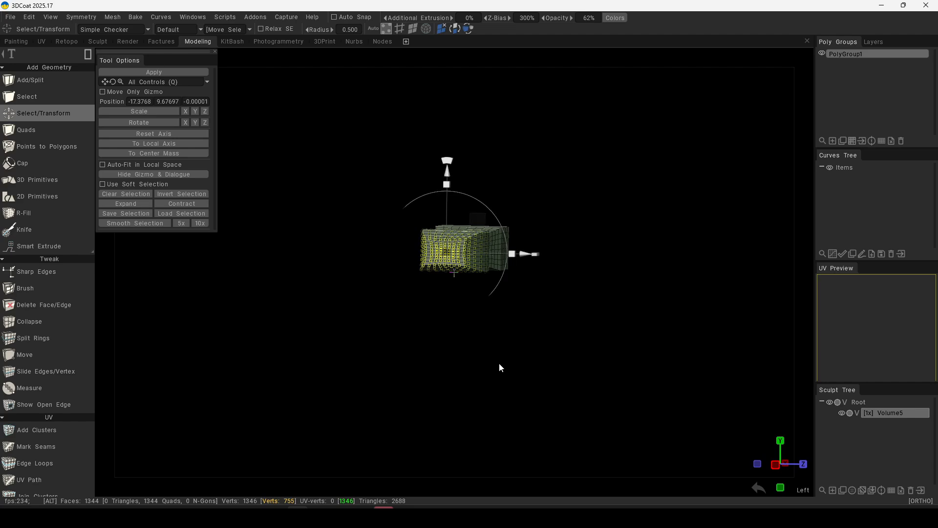
# Switch the selection mode to faces and clear the resulting face selection.
pyautogui.click(412, 28)
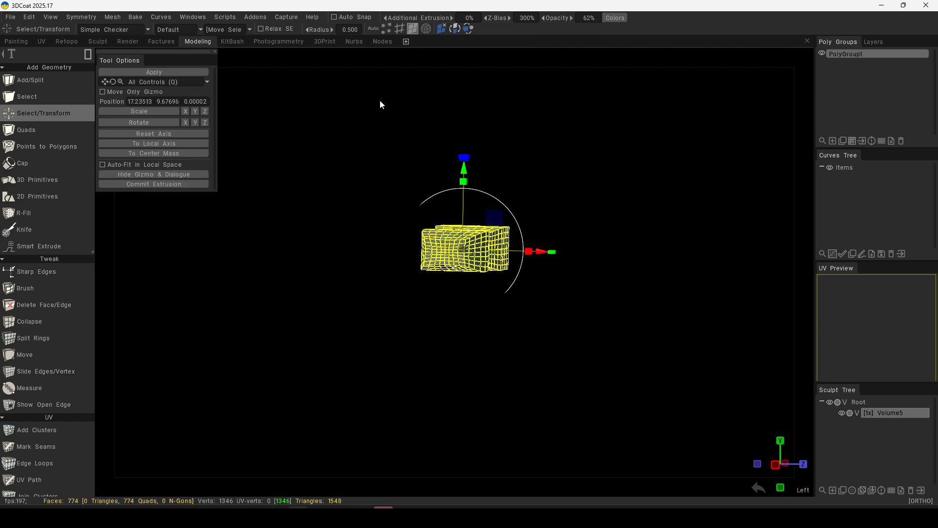
pyautogui.keyDown('alt'); pyautogui.moveTo(314, 277); pyautogui.dragTo(247, 360); pyautogui.keyUp('alt')
pyautogui.press('Escape')
pyautogui.keyDown('alt'); pyautogui.moveTo(323, 390); pyautogui.dragTo(248, 416); pyautogui.keyUp('alt')
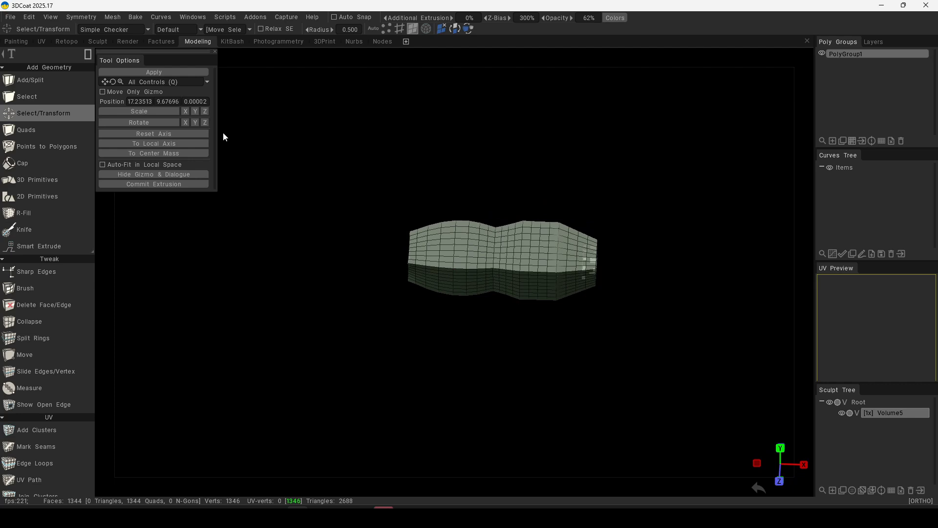
# Select one face on the upper surface of the block's +X section and expand the selection three times.
pyautogui.click(51, 94)
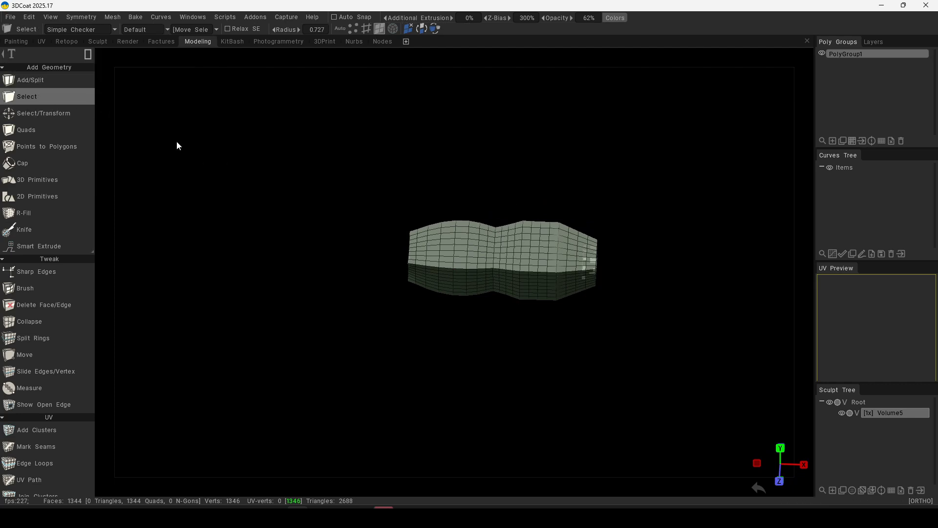
pyautogui.click(534, 249)
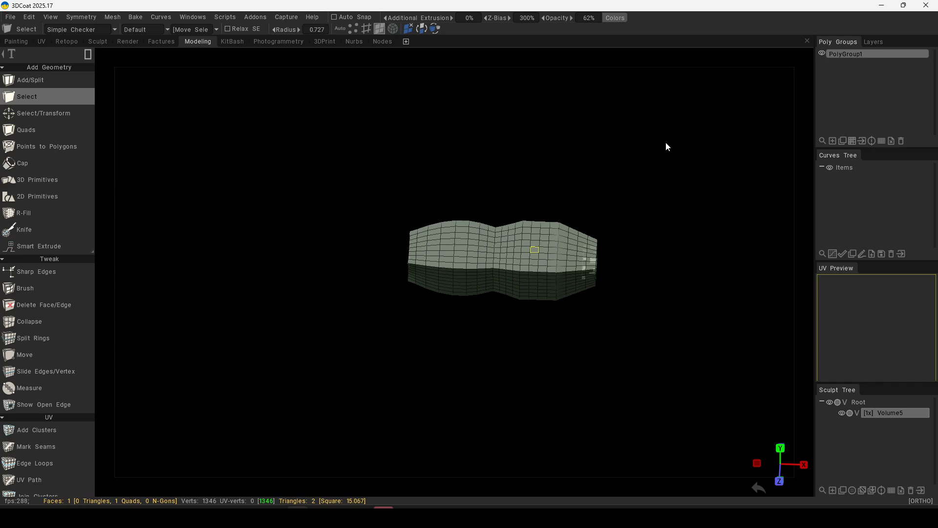
pyautogui.press('KP_Add')
pyautogui.press('KP_Add')
pyautogui.press('KP_Add')
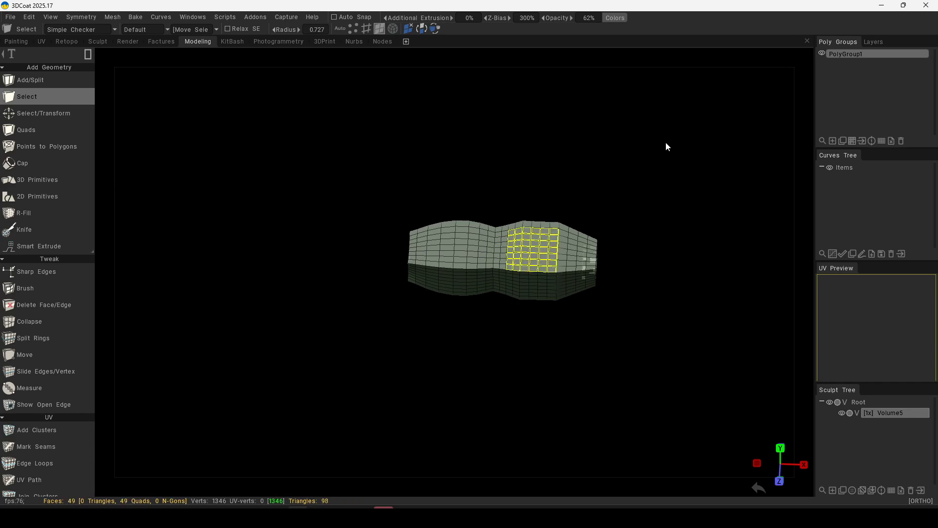
# Add the remaining row of faces along the rear edge of the upper surface to the face selection.
pyautogui.moveTo(666, 141); pyautogui.dragTo(637, 210)
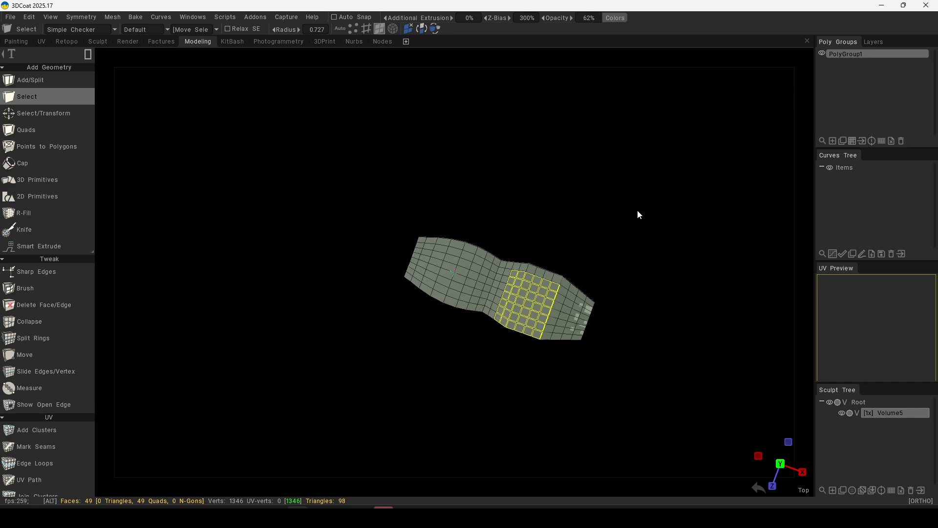
pyautogui.keyDown('shift'); pyautogui.click(554, 279); pyautogui.keyUp('shift')
pyautogui.keyDown('shift'); pyautogui.click(539, 273); pyautogui.keyUp('shift')
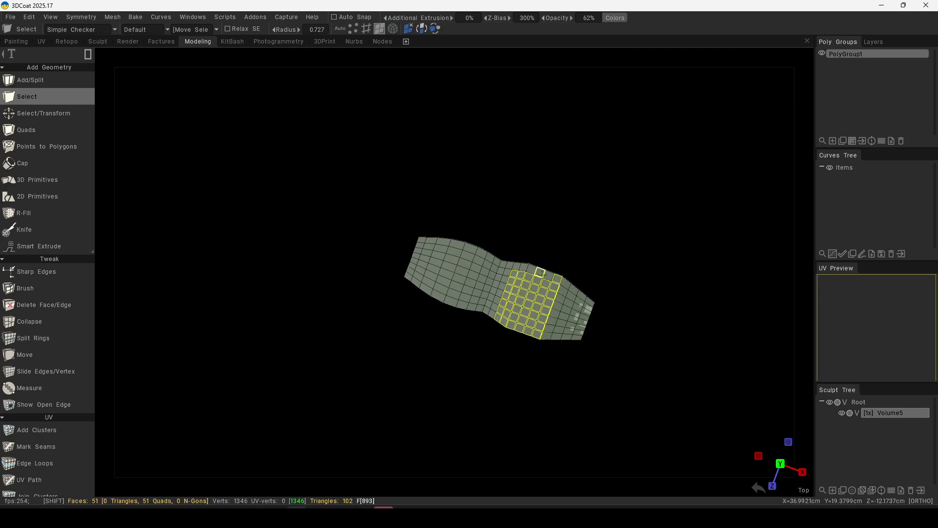
pyautogui.keyDown('shift'); pyautogui.click(547, 277); pyautogui.keyUp('shift')
pyautogui.keyDown('shift'); pyautogui.click(533, 269); pyautogui.keyUp('shift')
pyautogui.keyDown('shift'); pyautogui.click(523, 267); pyautogui.keyUp('shift')
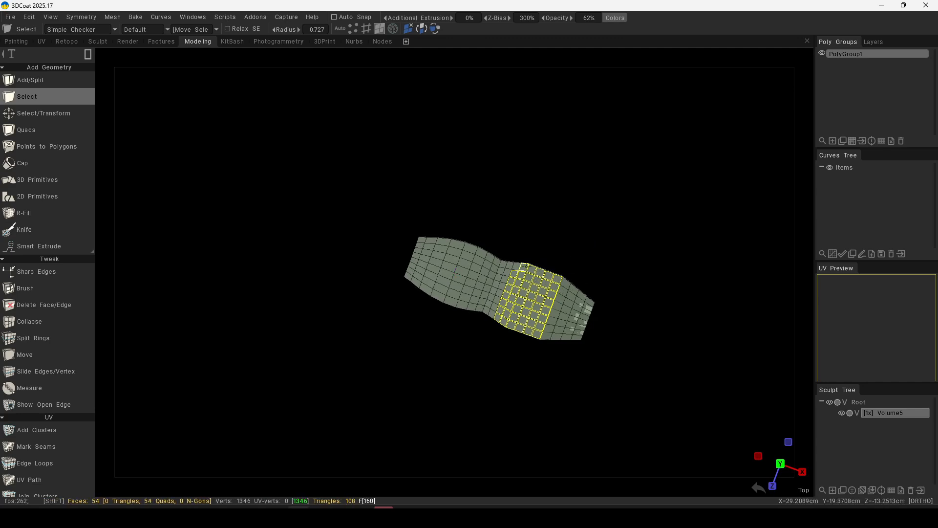
pyautogui.keyDown('shift'); pyautogui.click(520, 267); pyautogui.keyUp('shift')
pyautogui.keyDown('alt'); pyautogui.moveTo(584, 204); pyautogui.dragTo(620, 110); pyautogui.keyUp('alt')
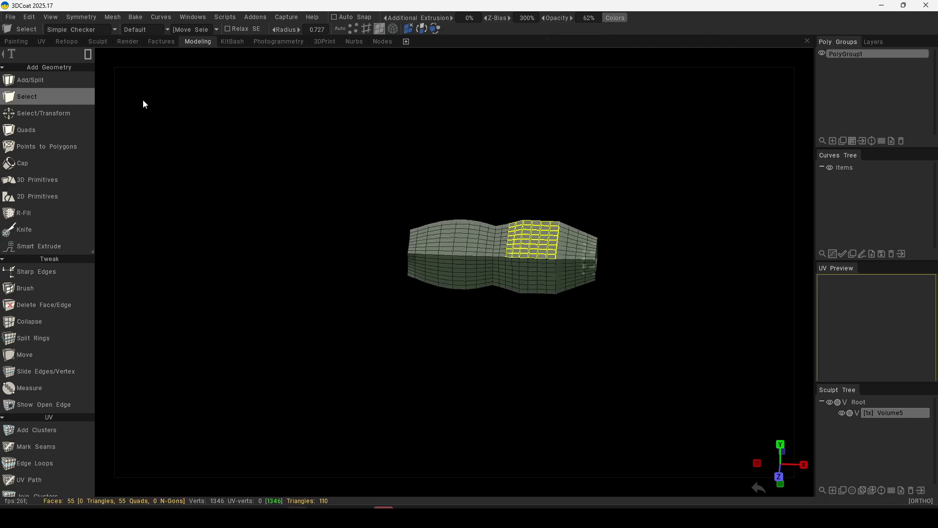
# Start Smart Extrude on the selected faces in Free extrude mode with the mode tool set to Multi Extrude.
pyautogui.moveTo(38, 248)
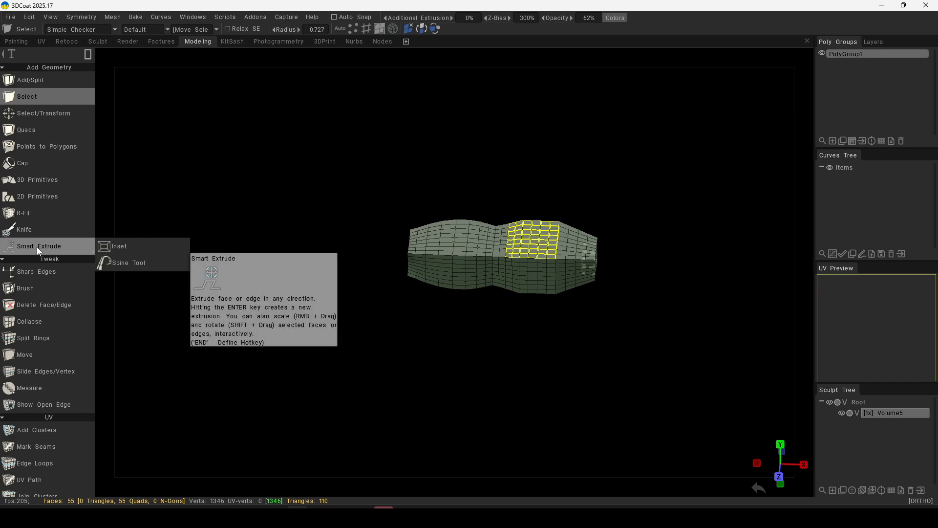
pyautogui.click(36, 248)
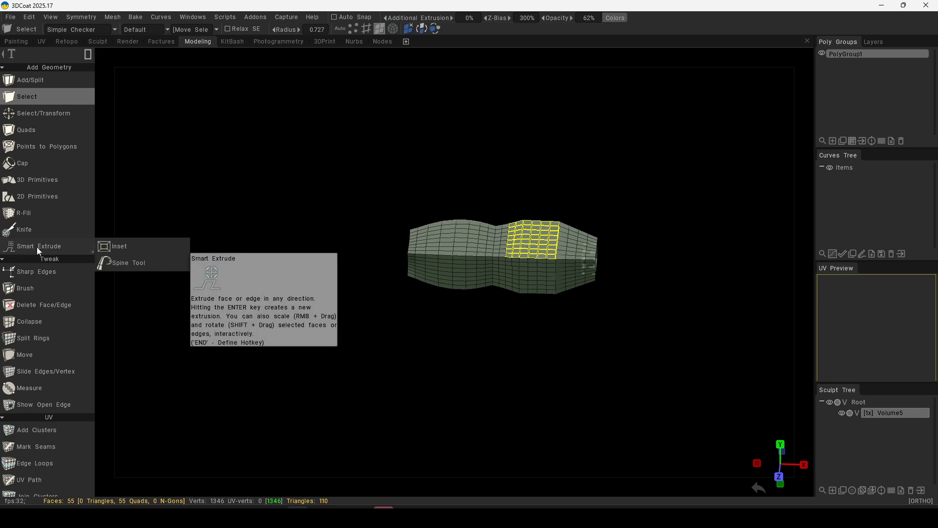
pyautogui.click(181, 71)
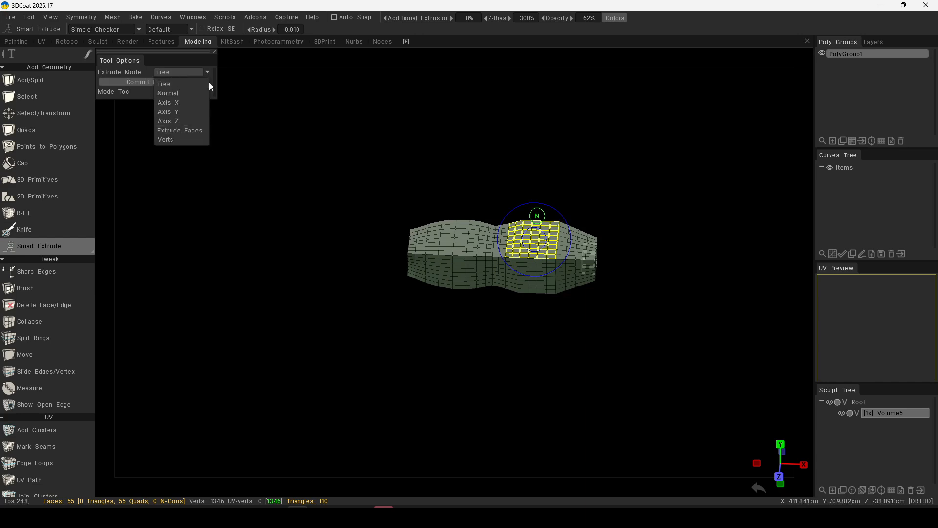
pyautogui.click(212, 83)
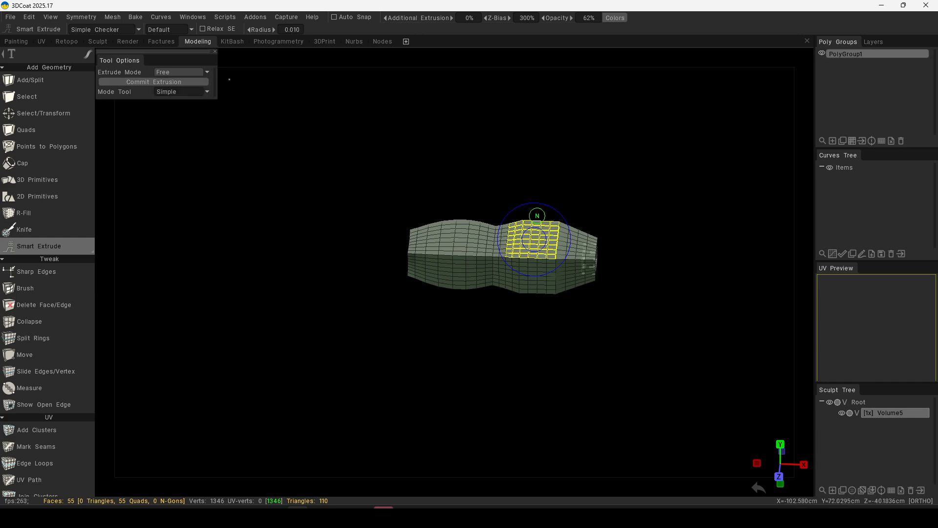
pyautogui.click(203, 92)
pyautogui.click(179, 111)
pyautogui.moveTo(616, 187); pyautogui.dragTo(621, 146)
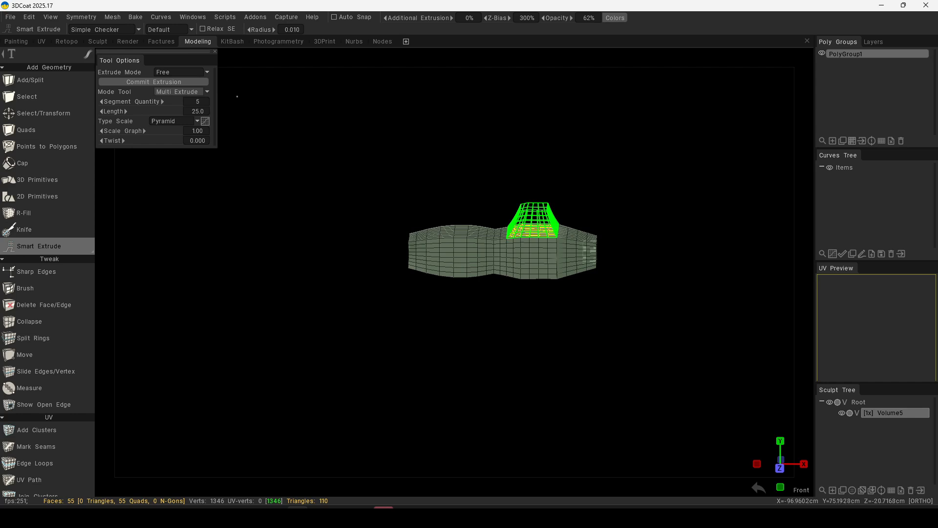
# Raise the start point of the scale factor curve and shift it past the middle, and commit the multi extrusion.
pyautogui.click(206, 120)
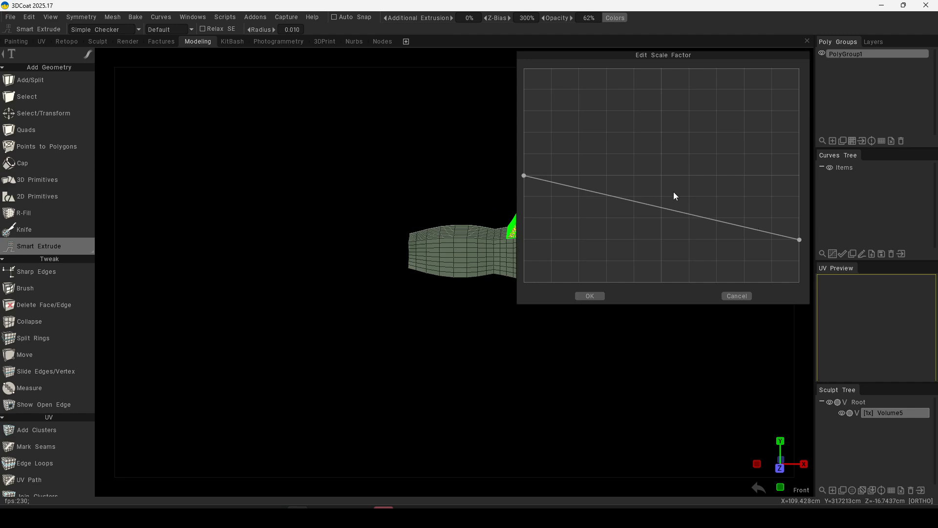
pyautogui.moveTo(690, 58); pyautogui.dragTo(362, 138)
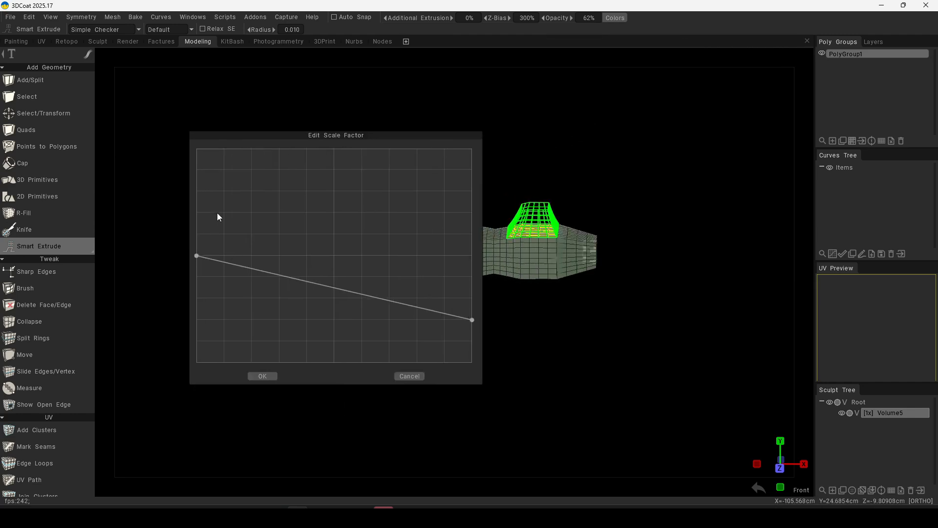
pyautogui.moveTo(196, 255); pyautogui.dragTo(365, 215)
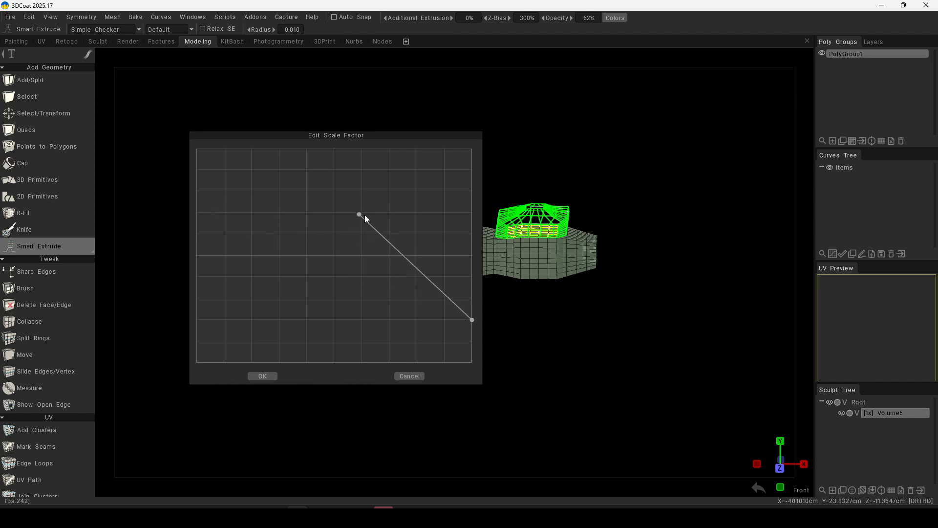
pyautogui.moveTo(629, 319); pyautogui.dragTo(631, 362)
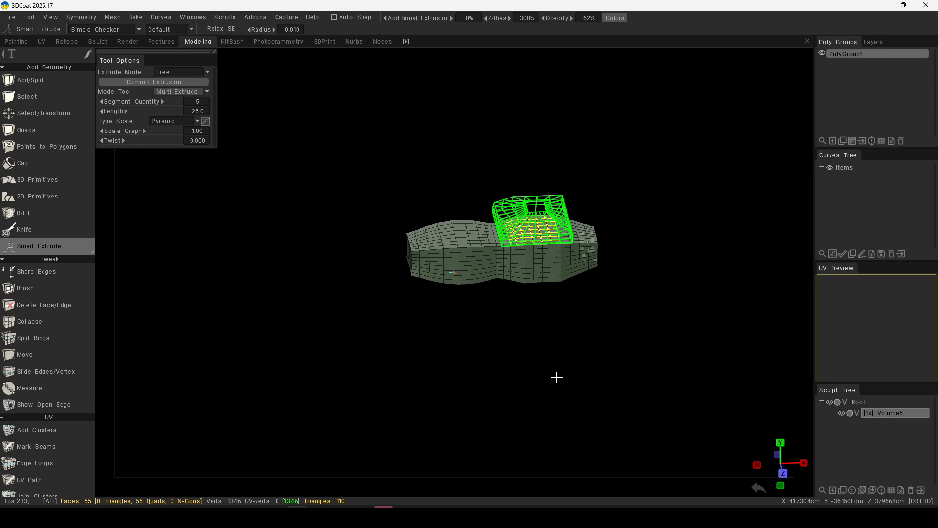
pyautogui.click(160, 79)
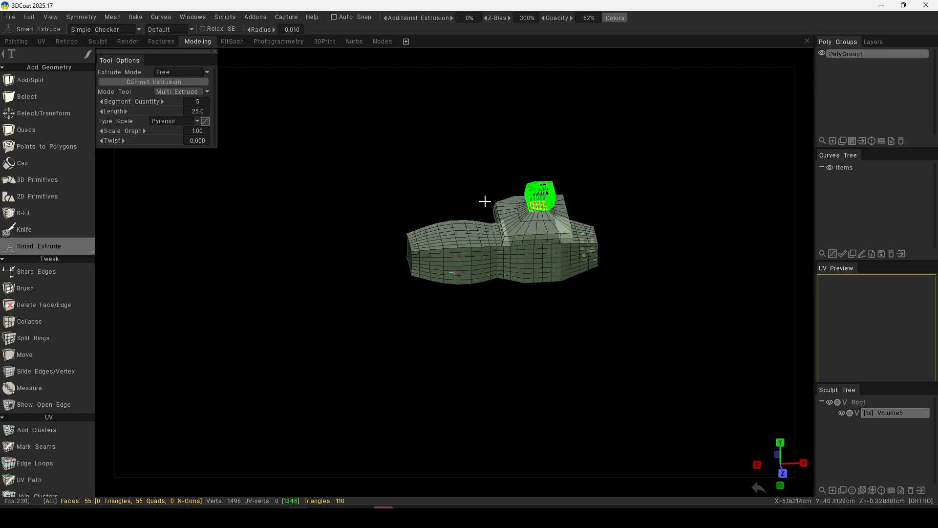
# Return to the Select tool and clear the face selection on the extruded block.
pyautogui.click(28, 95)
pyautogui.keyDown('alt'); pyautogui.moveTo(376, 140); pyautogui.dragTo(767, 189); pyautogui.keyUp('alt')
pyautogui.hotkey('ctrl', 'd')
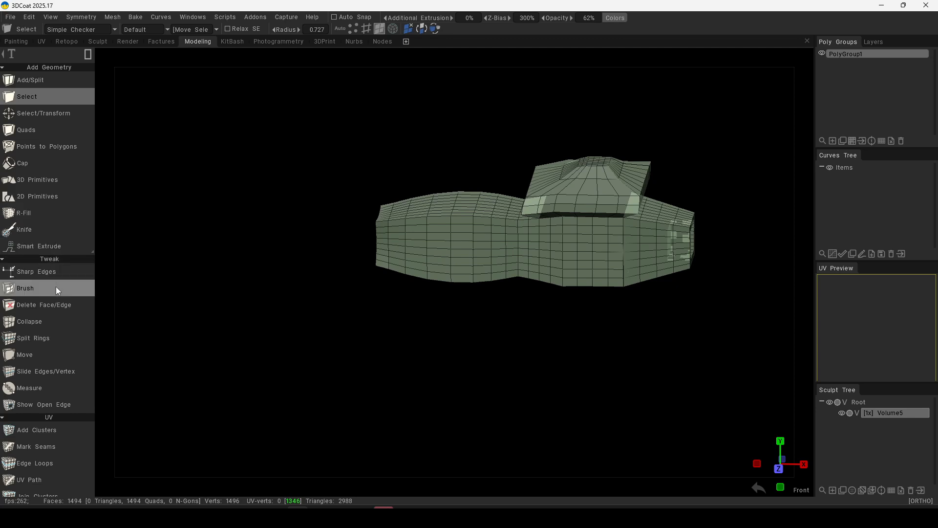
pyautogui.click(28, 99)
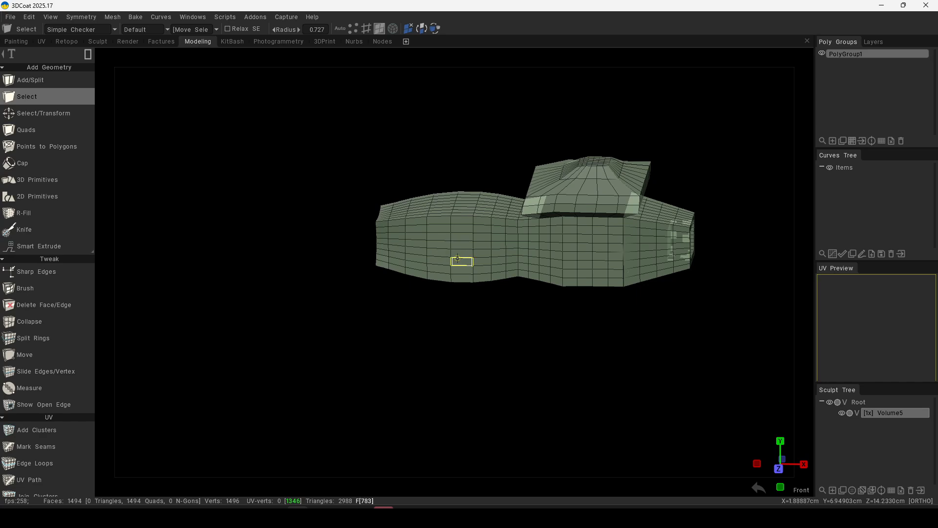
pyautogui.moveTo(431, 436); pyautogui.dragTo(432, 434)
pyautogui.press('super')
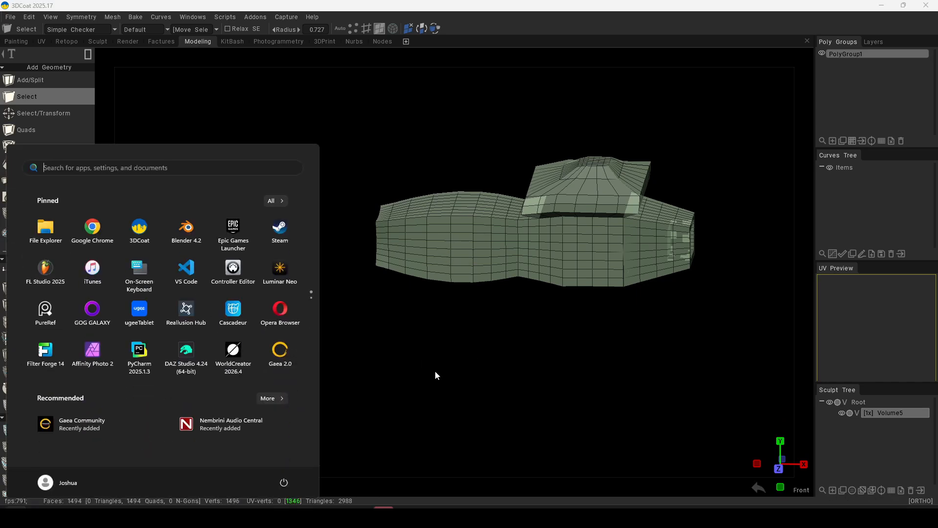
# Undo the multi extrusion and the face selection on the block's upper surface.
pyautogui.press('super')
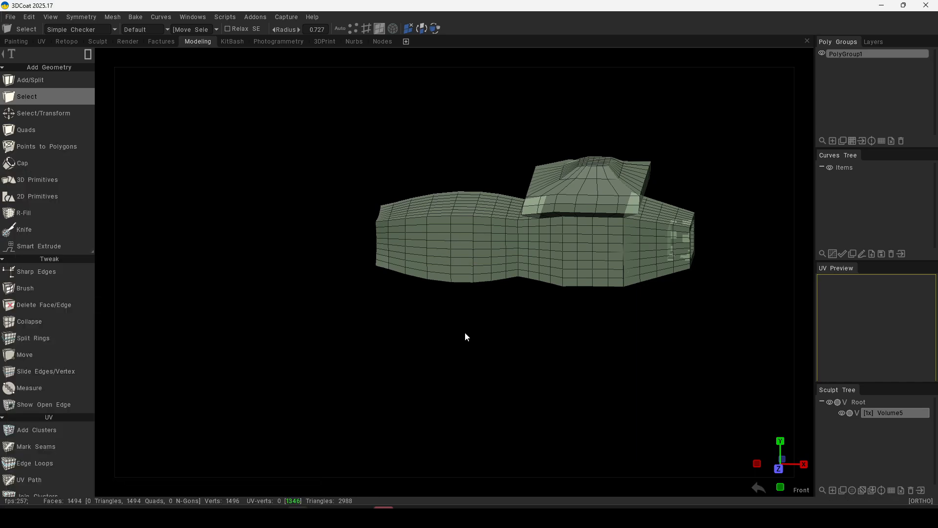
pyautogui.keyDown('alt'); pyautogui.moveTo(492, 360); pyautogui.dragTo(512, 385); pyautogui.keyUp('alt')
pyautogui.hotkey('ctrl', 'z')
pyautogui.hotkey('ctrl', 'z')
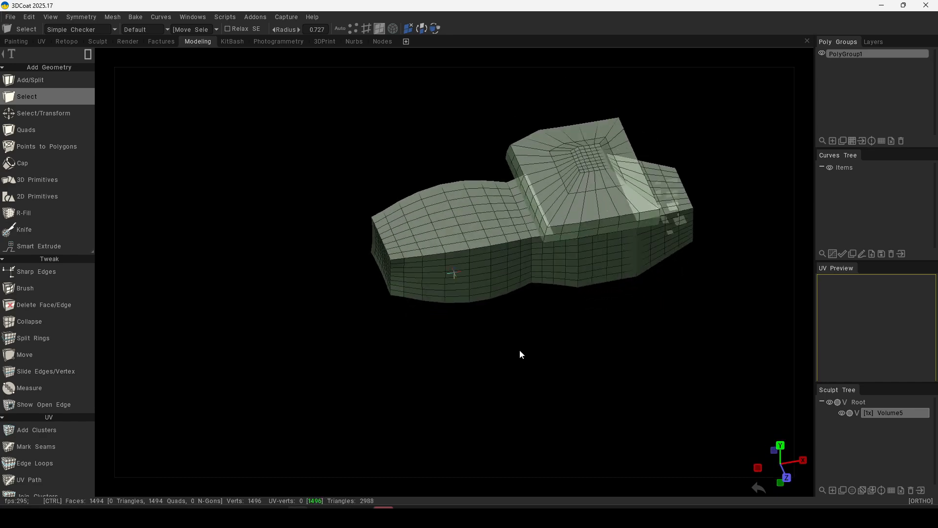
pyautogui.hotkey('ctrl', 'z')
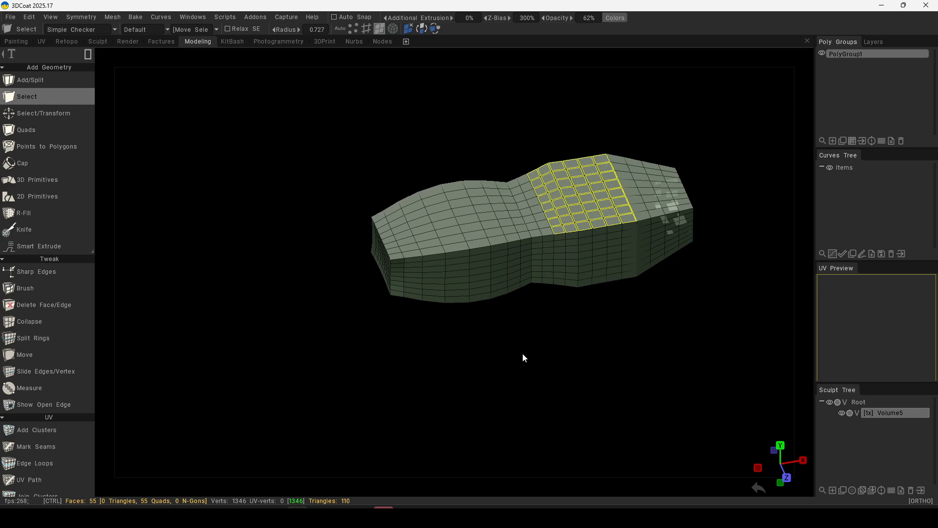
pyautogui.hotkey('ctrl', 'z')
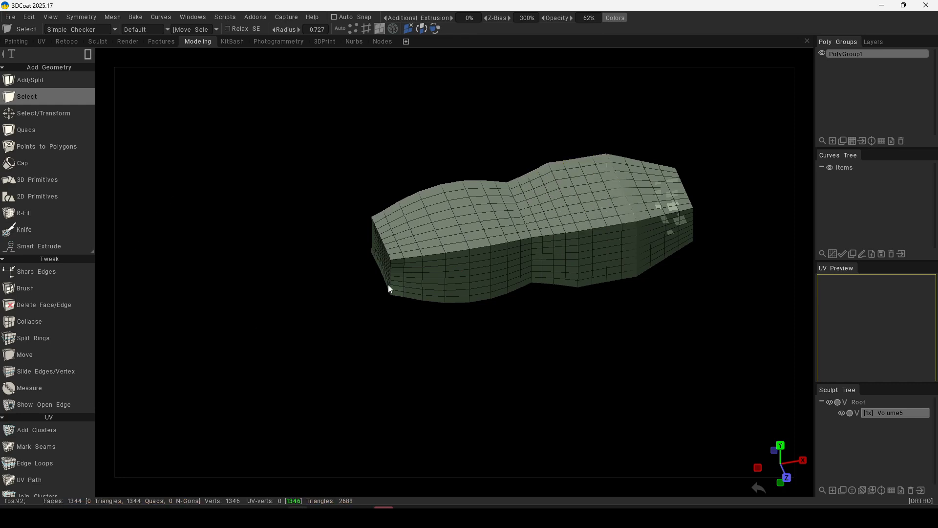
# Switch to edge selection and select the edge loops along the block's long upper and lower edges on the front side.
pyautogui.click(366, 30)
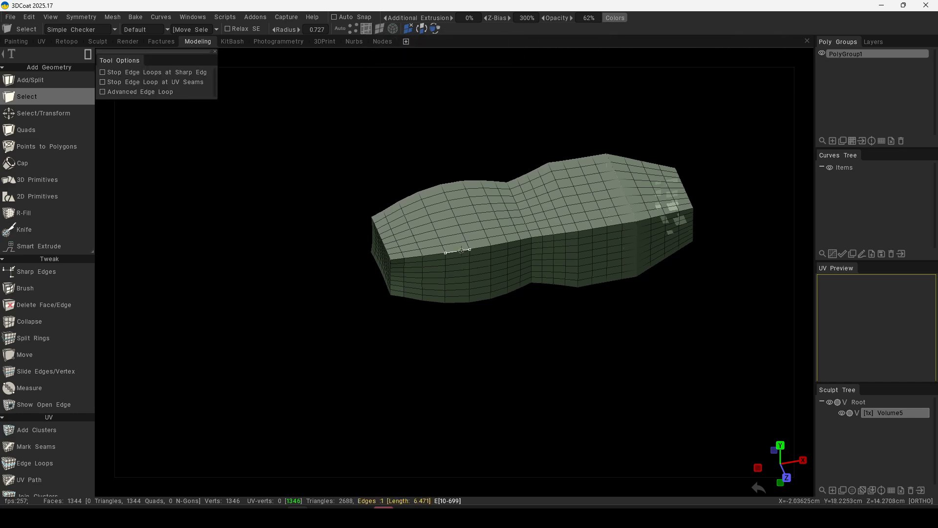
pyautogui.press('l')
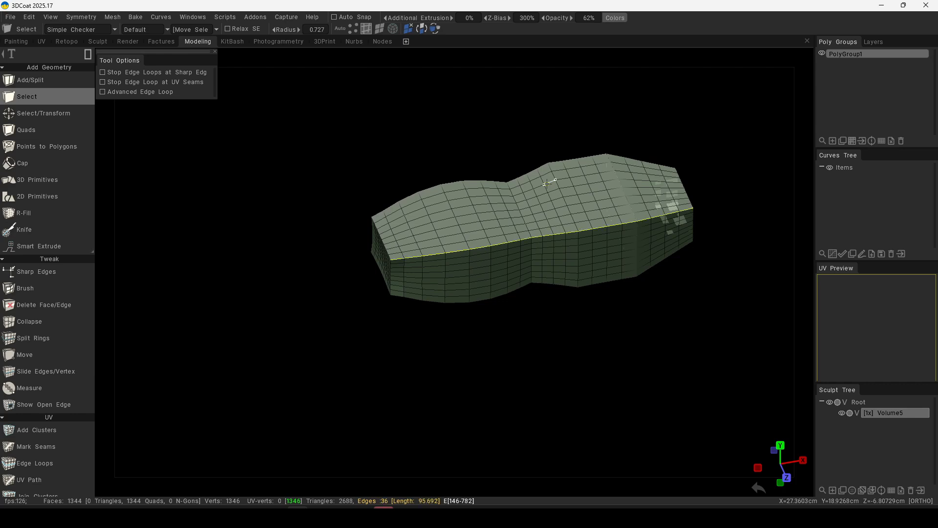
pyautogui.keyDown('alt'); pyautogui.moveTo(520, 372); pyautogui.dragTo(488, 308); pyautogui.keyUp('alt')
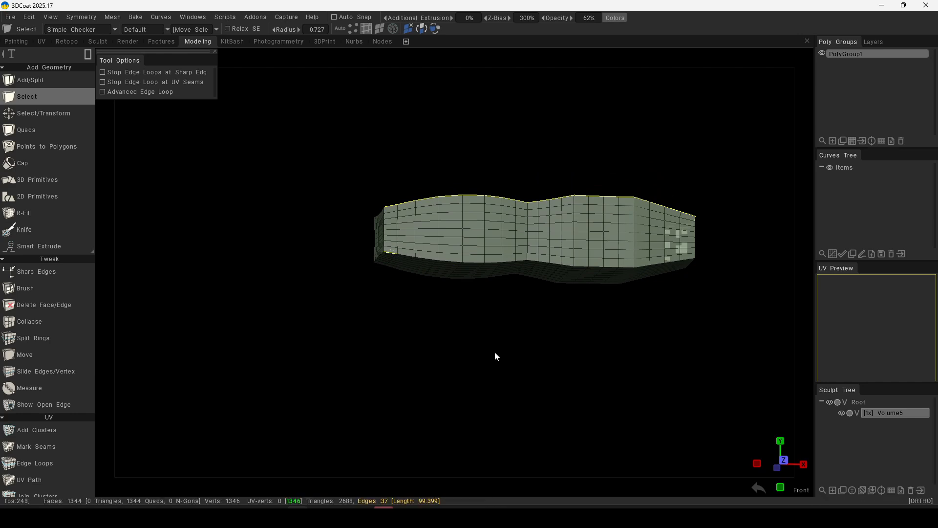
pyautogui.press('l')
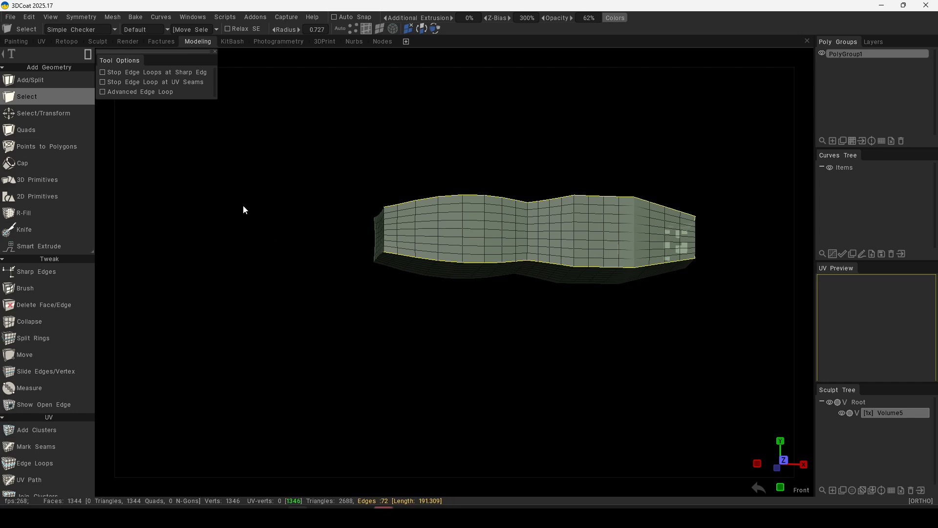
# Bevel the selected edge loops with a bevel size of 1.00 and 4 segments.
pyautogui.keyDown('alt'); pyautogui.moveTo(438, 467); pyautogui.dragTo(273, 454); pyautogui.keyUp('alt')
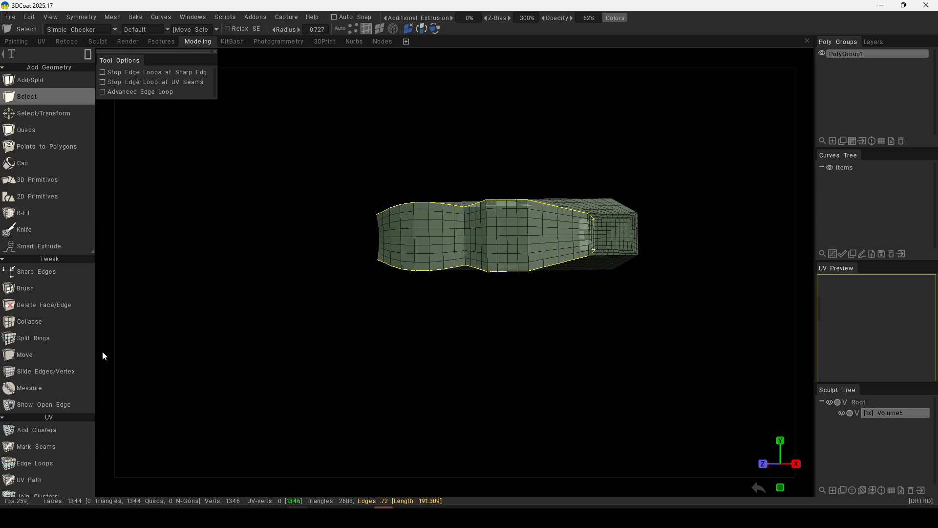
pyautogui.rightClick(565, 209)
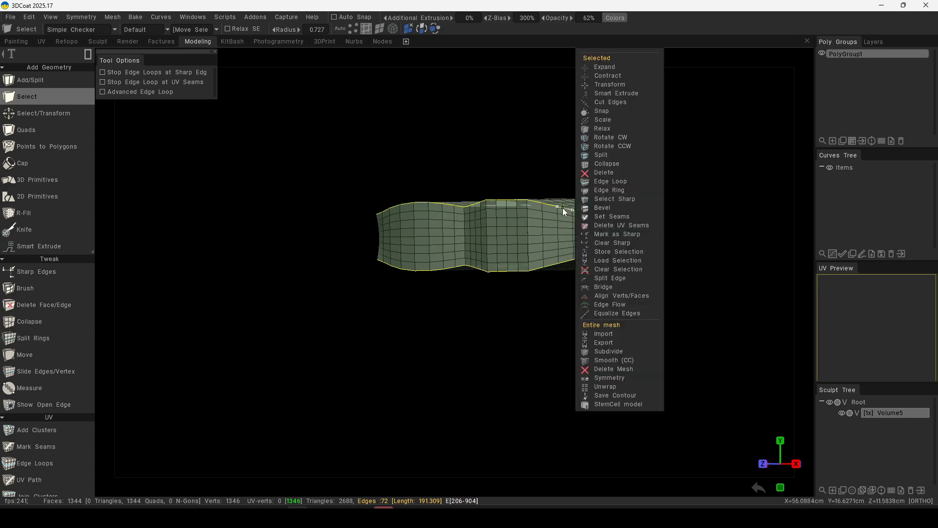
pyautogui.click(587, 206)
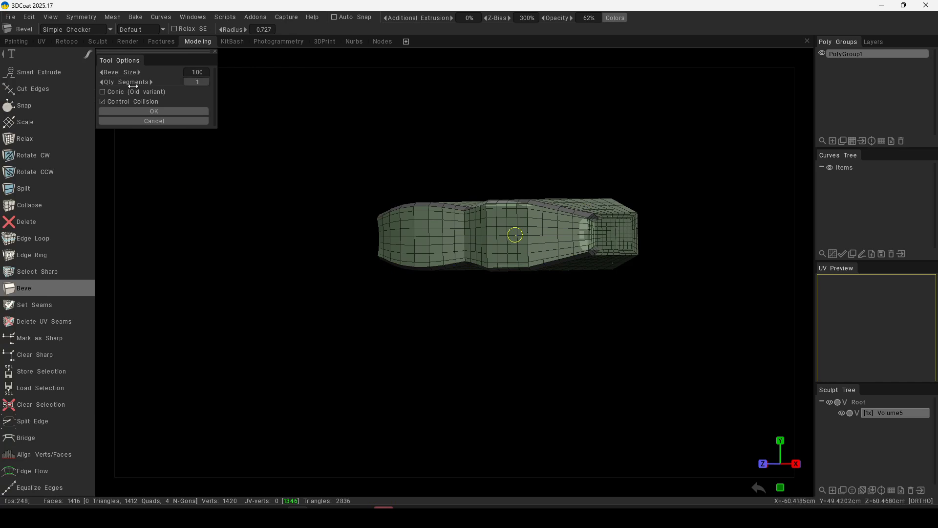
pyautogui.moveTo(166, 82); pyautogui.dragTo(187, 87)
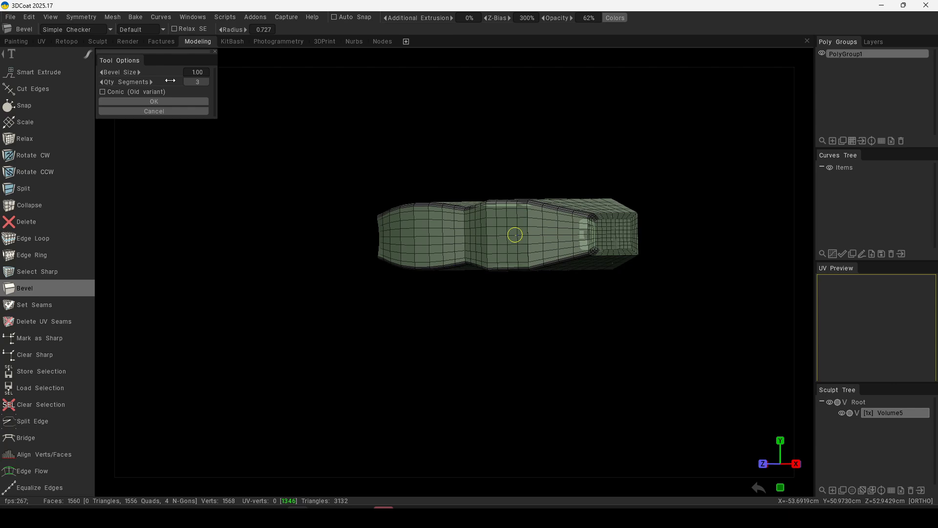
pyautogui.moveTo(175, 82); pyautogui.dragTo(179, 82)
pyautogui.keyDown('alt'); pyautogui.moveTo(467, 308); pyautogui.dragTo(705, 343); pyautogui.keyUp('alt')
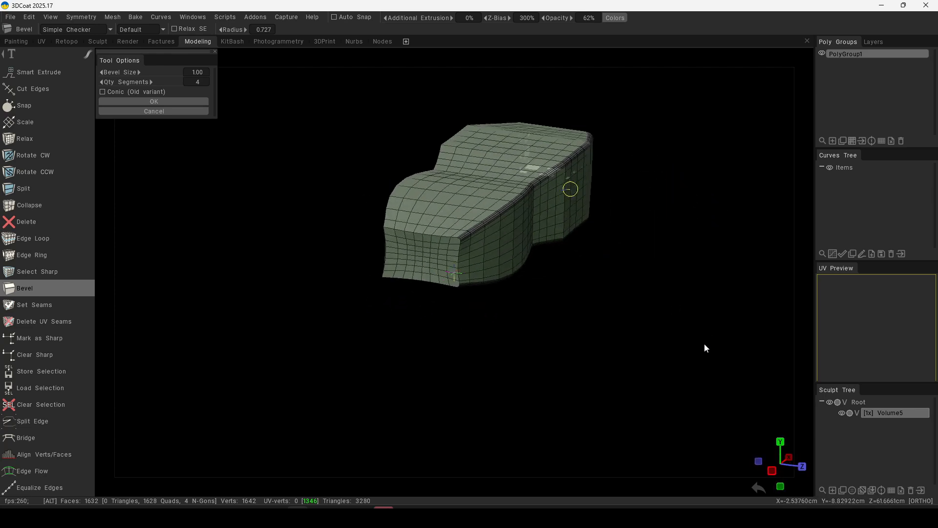
pyautogui.click(178, 101)
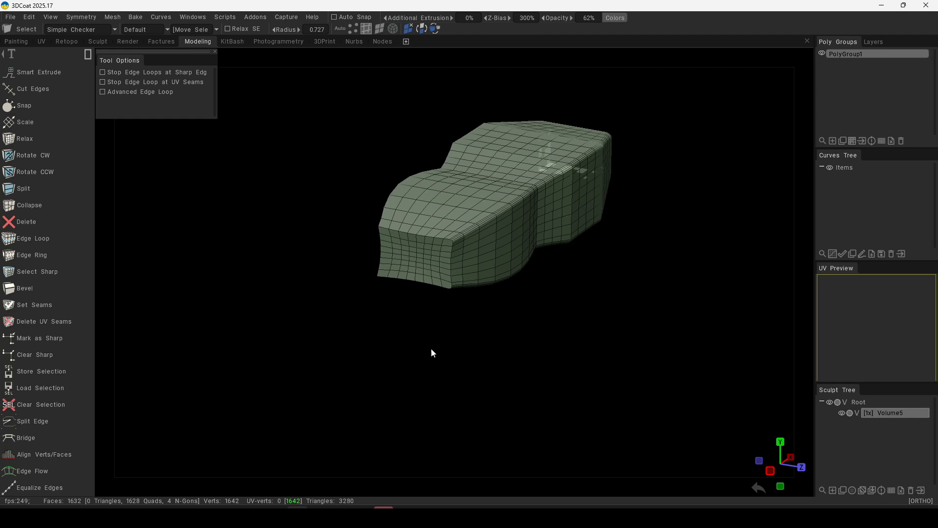
# Try X and Y mirror symmetry on the block, and settle on mirroring across the Z axis only.
pyautogui.press('s')
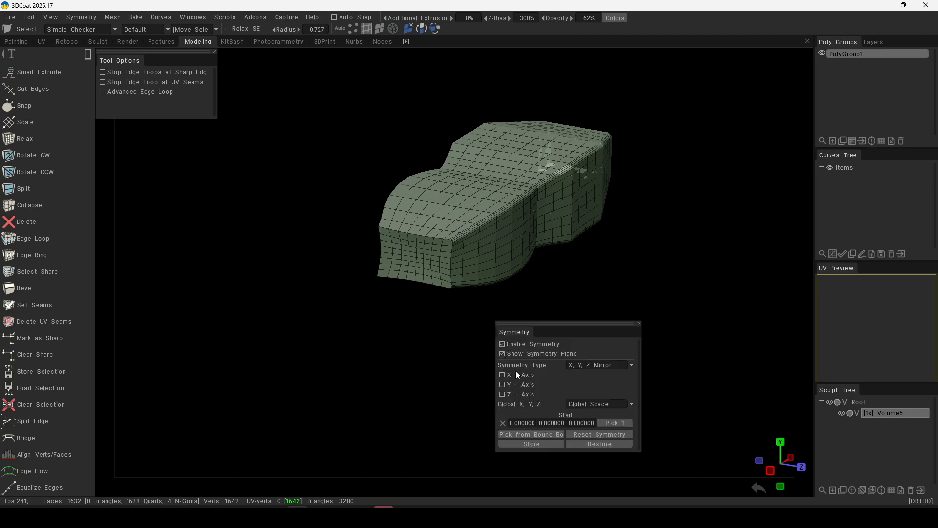
pyautogui.click(503, 375)
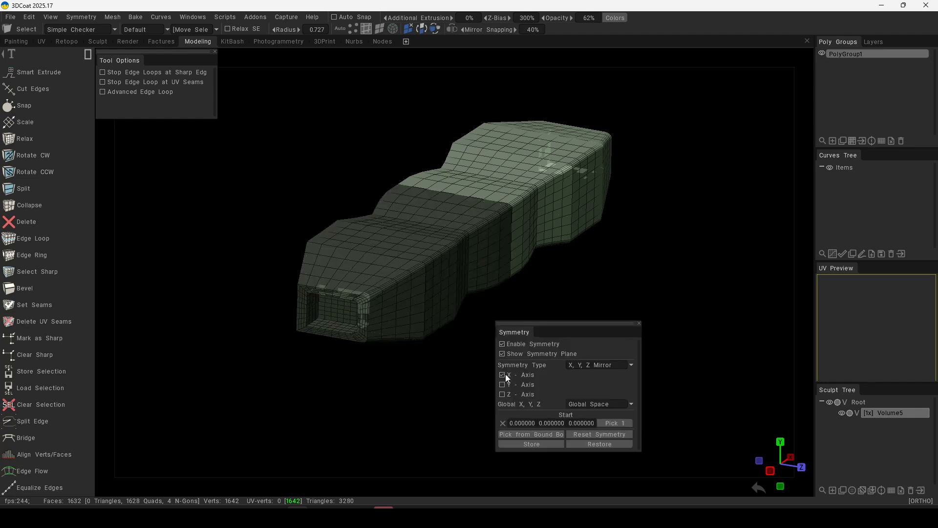
pyautogui.click(503, 374)
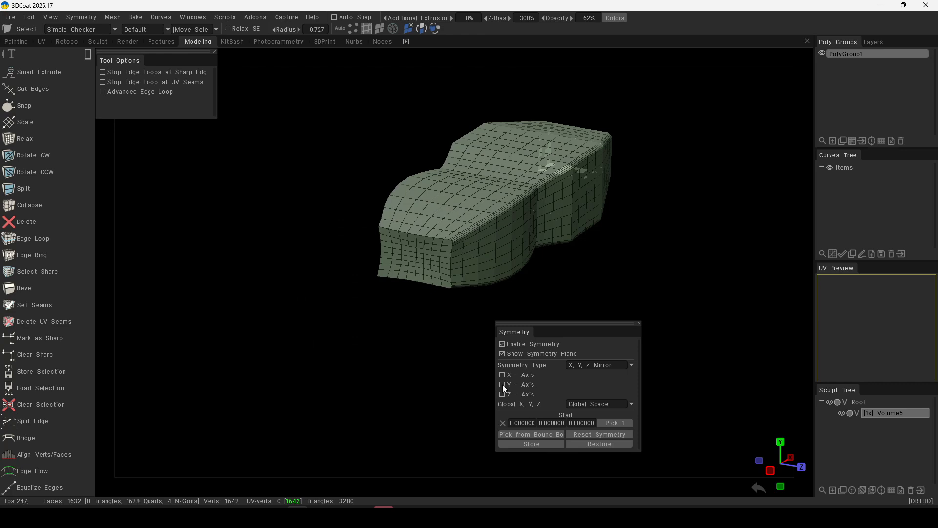
pyautogui.click(503, 385)
pyautogui.click(503, 384)
pyautogui.click(502, 394)
pyautogui.keyDown('alt'); pyautogui.moveTo(374, 365); pyautogui.dragTo(717, 323); pyautogui.keyUp('alt')
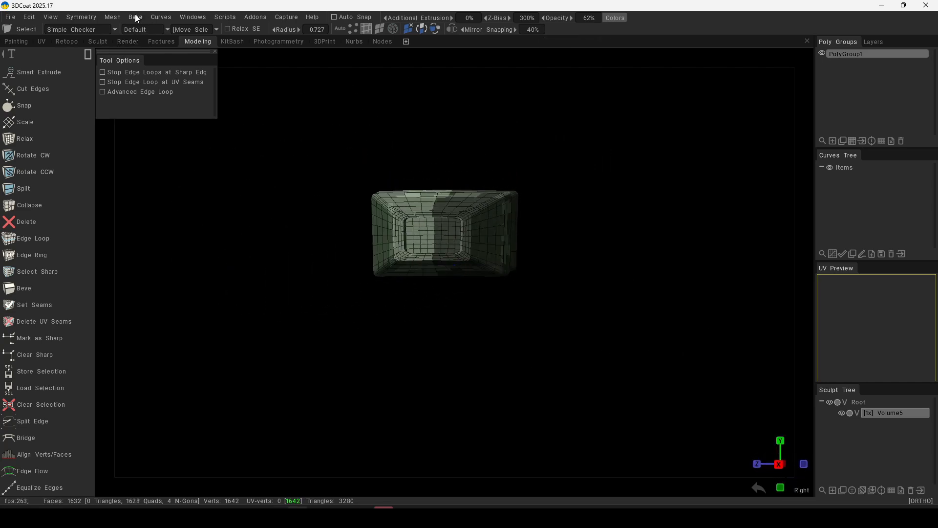
# Apply the symmetry to the current layer and turn symmetry off.
pyautogui.click(113, 17)
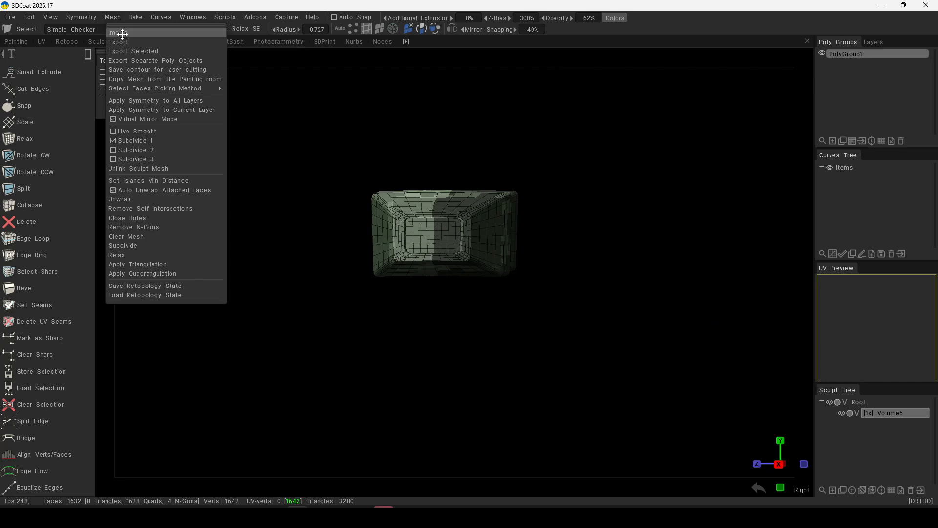
pyautogui.click(155, 109)
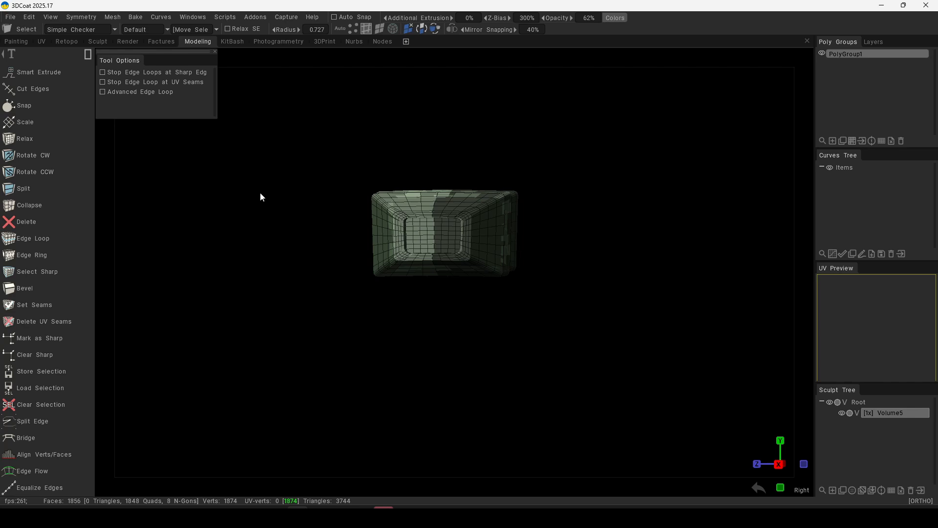
pyautogui.press('s')
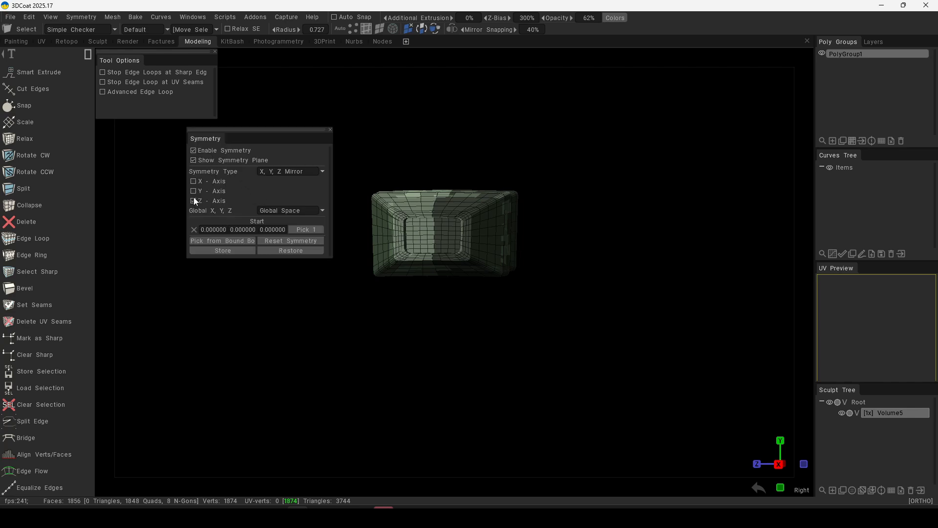
pyautogui.click(198, 148)
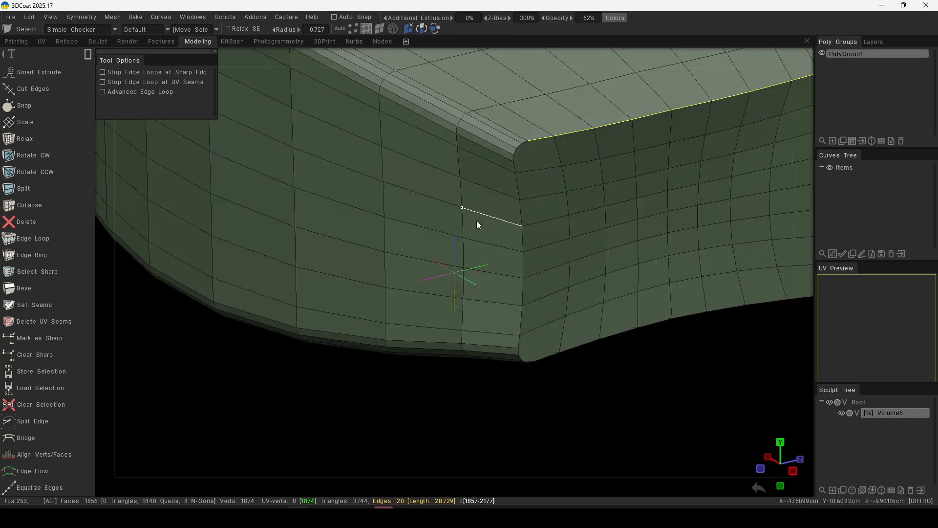
# Extend the edge selection around the whole outline of the end face opposite the recess, including its rounded corners.
pyautogui.keyDown('alt'); pyautogui.moveTo(478, 221); pyautogui.dragTo(460, 218); pyautogui.keyUp('alt')
pyautogui.keyDown('shift'); pyautogui.click(461, 136); pyautogui.keyUp('shift')
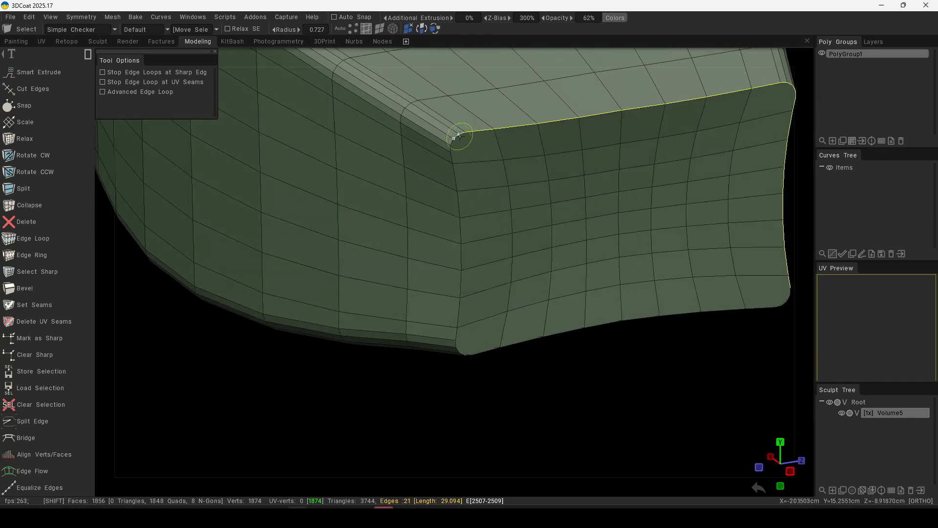
pyautogui.keyDown('shift'); pyautogui.click(452, 144); pyautogui.keyUp('shift')
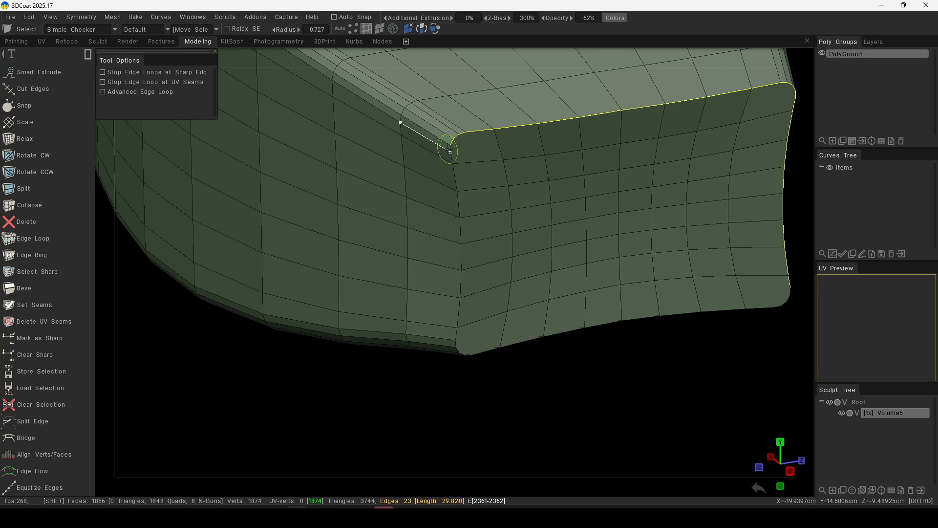
pyautogui.keyDown('shift'); pyautogui.click(452, 154); pyautogui.keyUp('shift')
pyautogui.keyDown('shift'); pyautogui.click(452, 156); pyautogui.keyUp('shift')
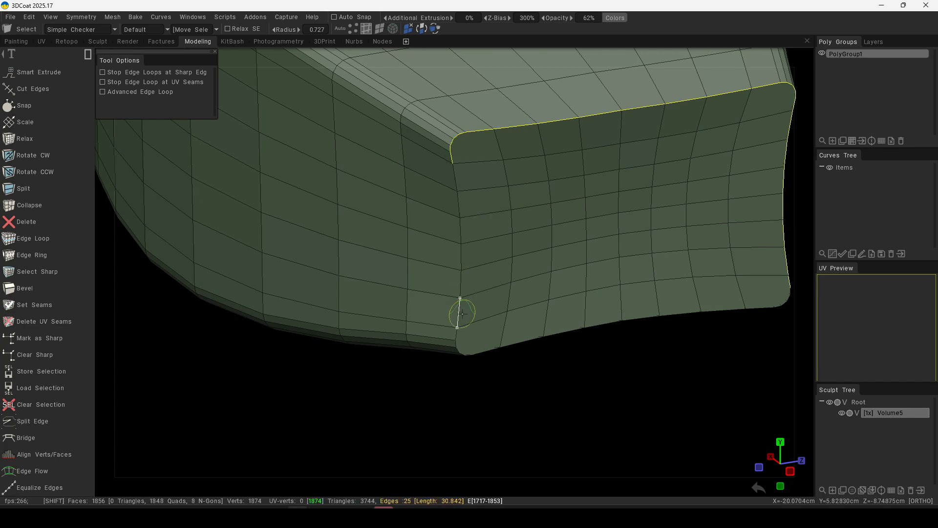
pyautogui.moveTo(494, 355); pyautogui.dragTo(445, 327)
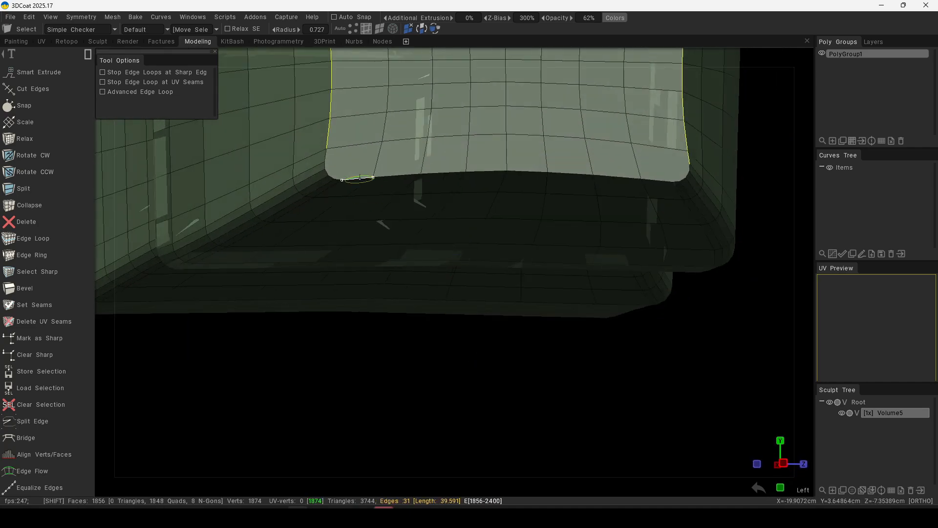
pyautogui.keyDown('shift'); pyautogui.doubleClick(360, 177); pyautogui.keyUp('shift')
pyautogui.keyDown('alt'); pyautogui.moveTo(394, 225); pyautogui.dragTo(415, 244); pyautogui.keyUp('alt')
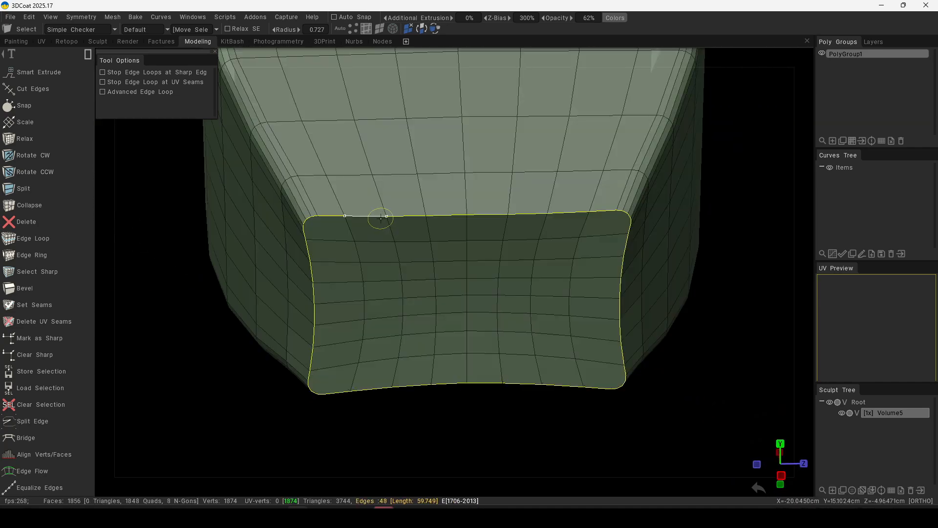
# Bevel the selected outline of the end face with a bevel size of 1.00 and 4 segments.
pyautogui.rightClick(381, 218)
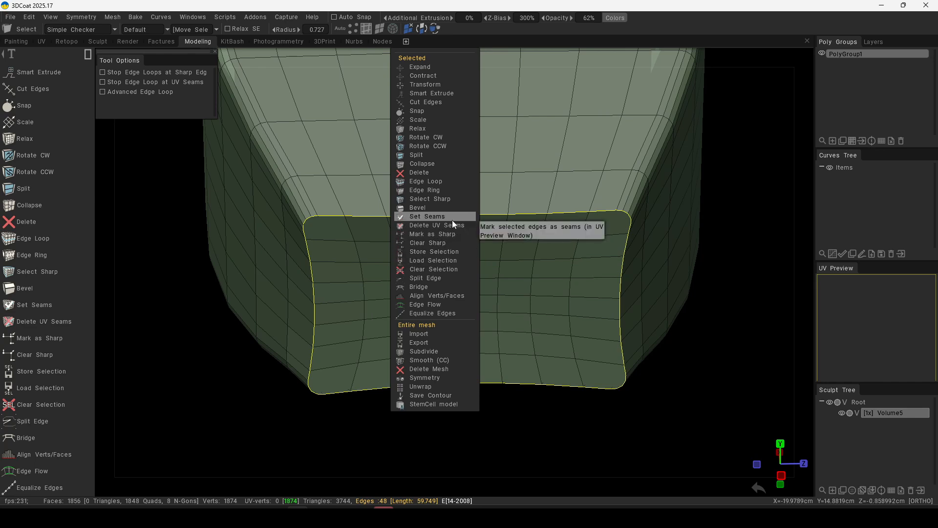
pyautogui.click(445, 209)
pyautogui.keyDown('alt'); pyautogui.moveTo(379, 337); pyautogui.dragTo(316, 371); pyautogui.keyUp('alt')
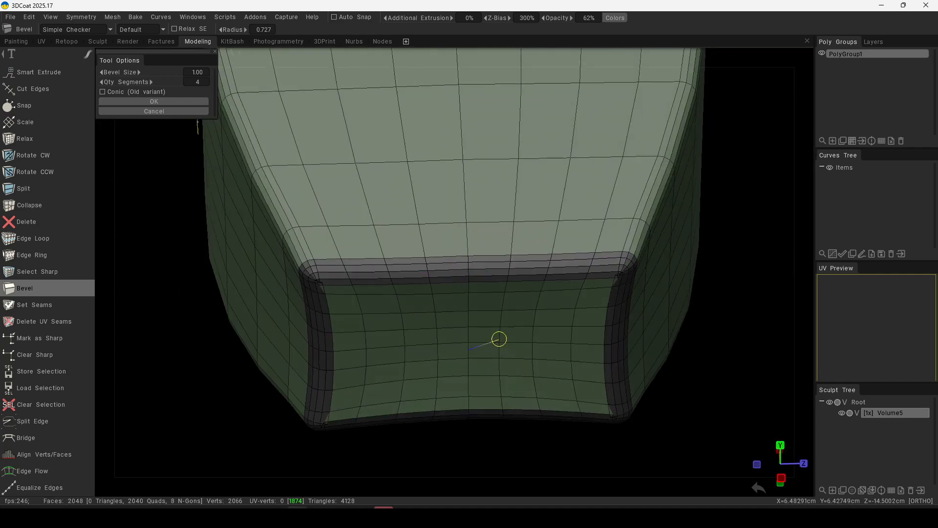
pyautogui.click(189, 100)
# Apply Smooth (CC) to the entire block mesh and inspect the smoothed shape from the front and side.
pyautogui.keyDown('alt'); pyautogui.moveTo(251, 339); pyautogui.dragTo(372, 392); pyautogui.keyUp('alt')
pyautogui.keyDown('alt'); pyautogui.moveTo(372, 393); pyautogui.dragTo(313, 356, button='right'); pyautogui.keyUp('alt')
pyautogui.scroll(-3, 13, 311)
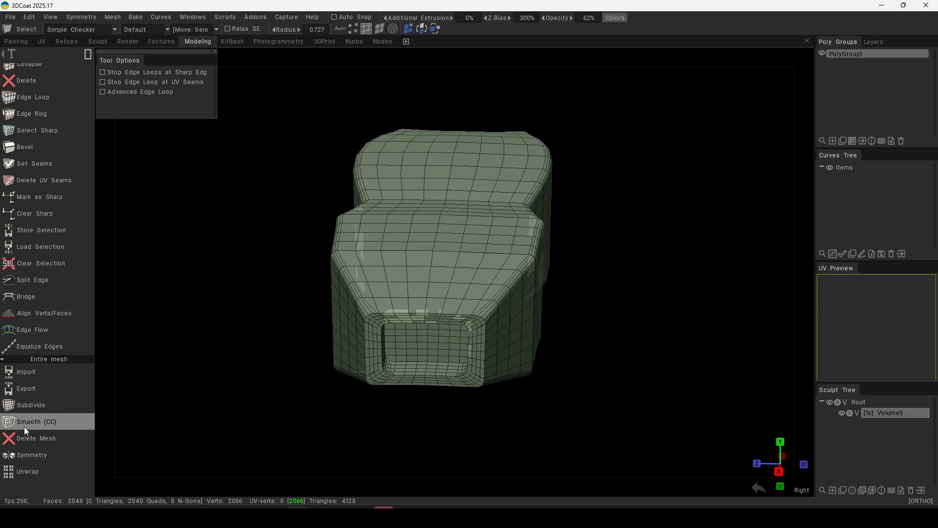
pyautogui.click(57, 423)
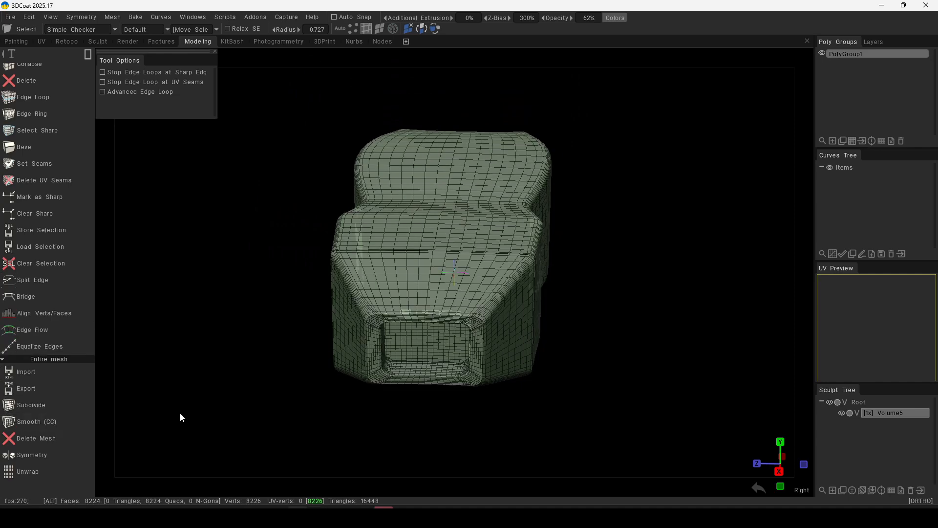
pyautogui.moveTo(250, 385); pyautogui.dragTo(392, 415)
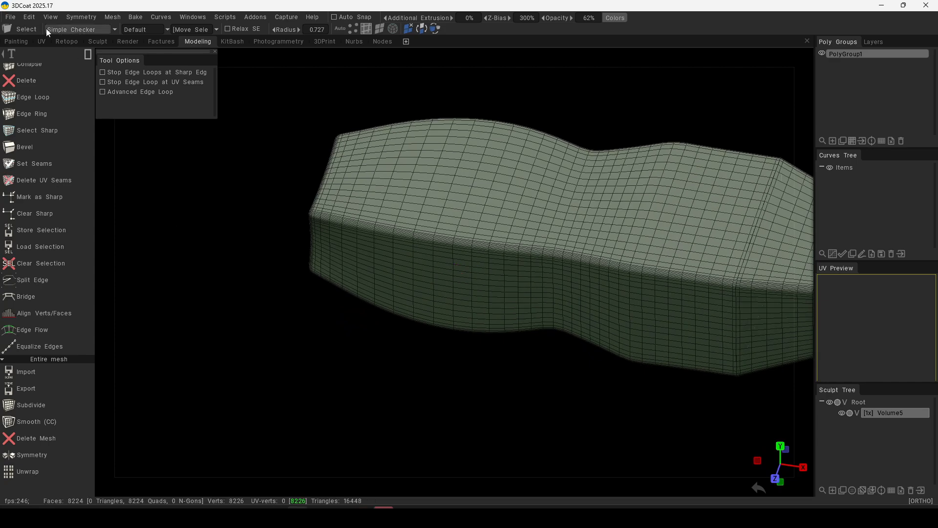
pyautogui.click(11, 18)
pyautogui.click(10, 17)
pyautogui.click(11, 18)
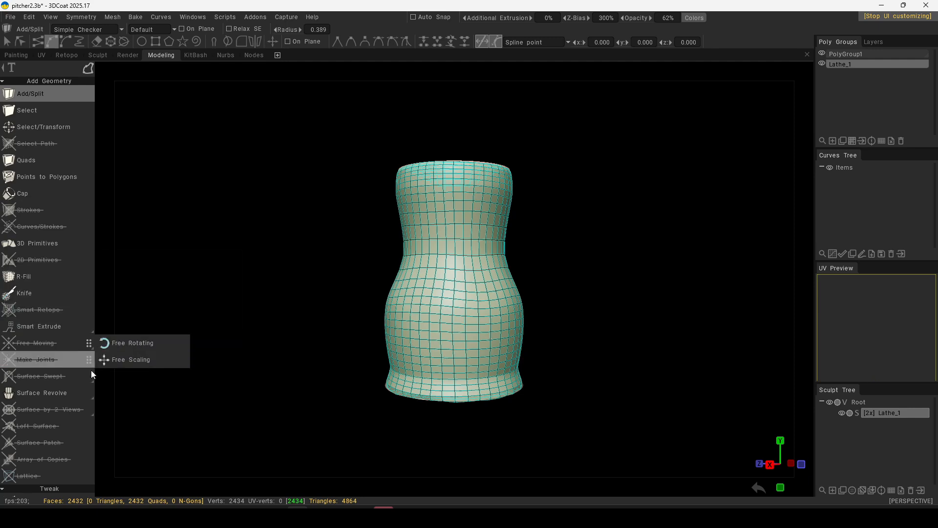
# In the Add Geometry tools, move Surface Revolve above Quads and place Smart Extrude directly above Surface Revolve.
pyautogui.moveTo(71, 394)
pyautogui.moveTo(86, 392); pyautogui.dragTo(58, 156)
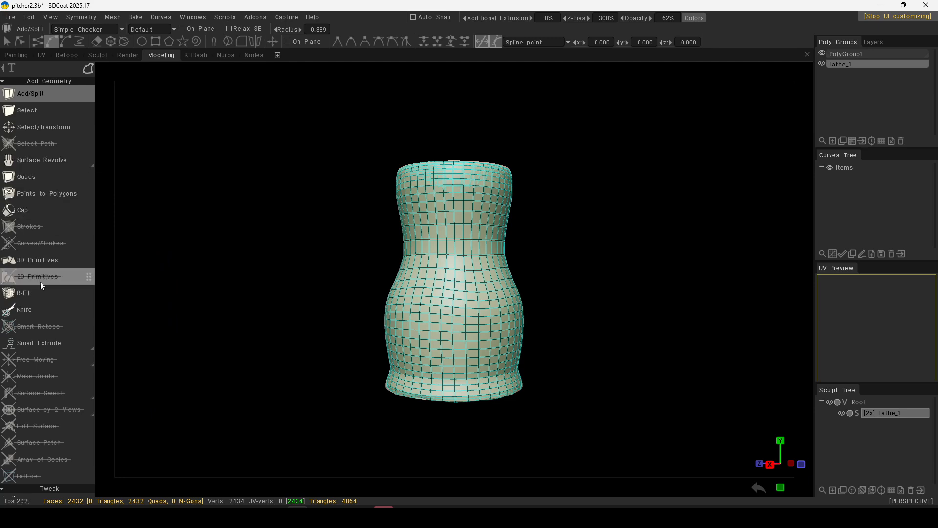
pyautogui.scroll(-4, 44, 293)
pyautogui.moveTo(90, 279)
pyautogui.moveTo(90, 279); pyautogui.dragTo(55, 78)
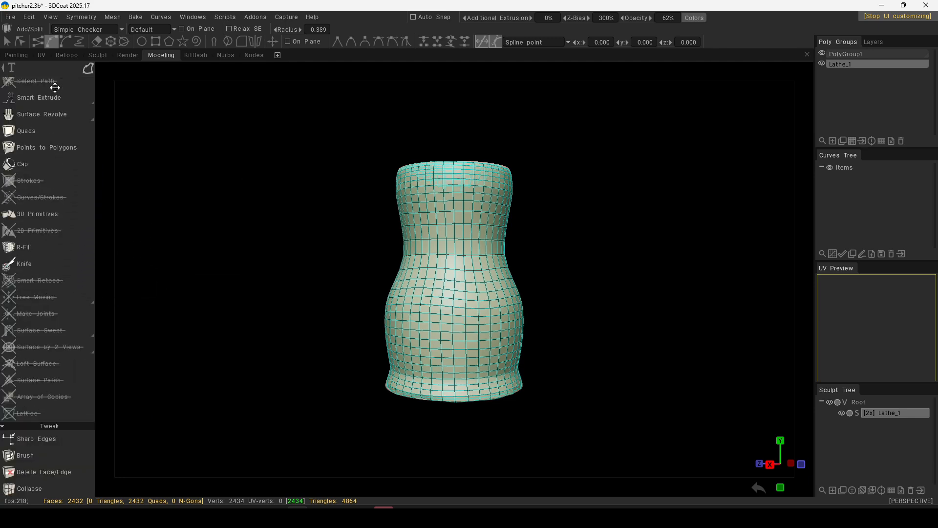
# In the Add Geometry tools, move the disabled Select Path below Cap and place 3D Primitives at the head of the list.
pyautogui.scroll(4, 49, 156)
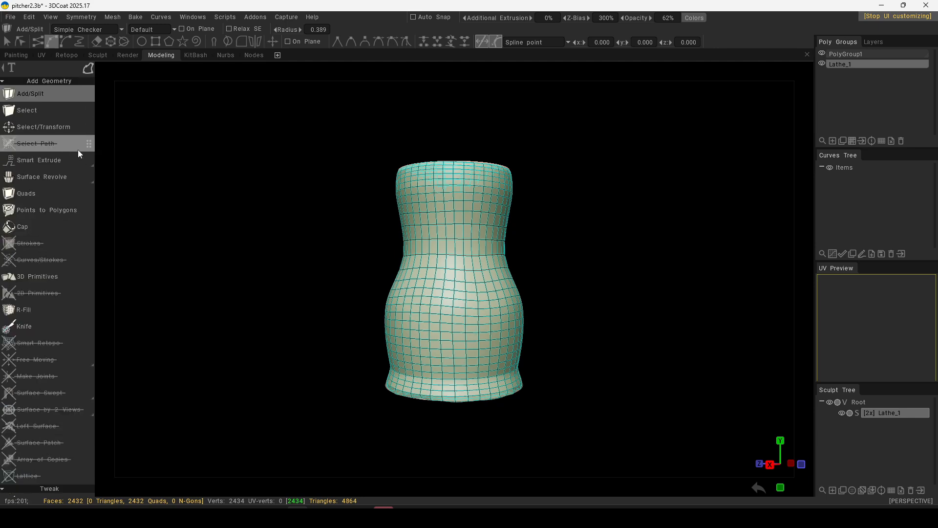
pyautogui.moveTo(86, 143); pyautogui.dragTo(73, 230)
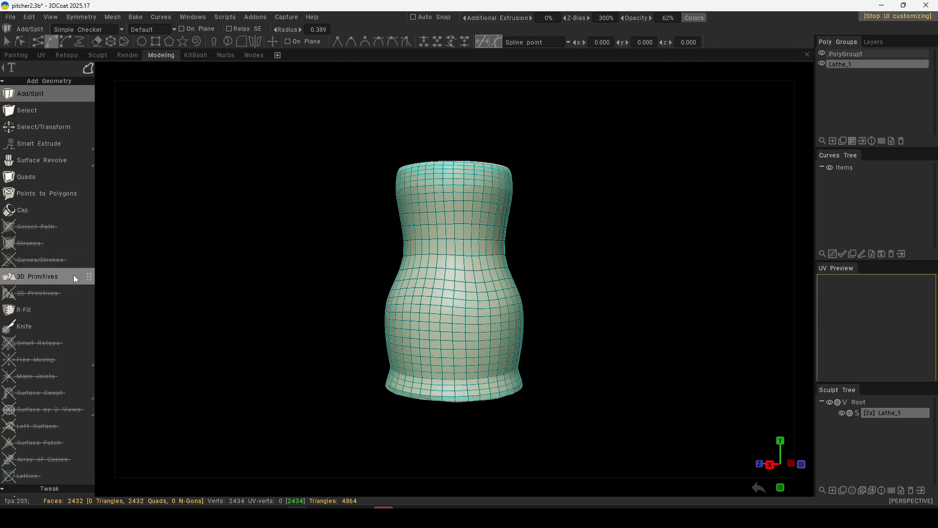
pyautogui.moveTo(85, 274); pyautogui.dragTo(74, 84)
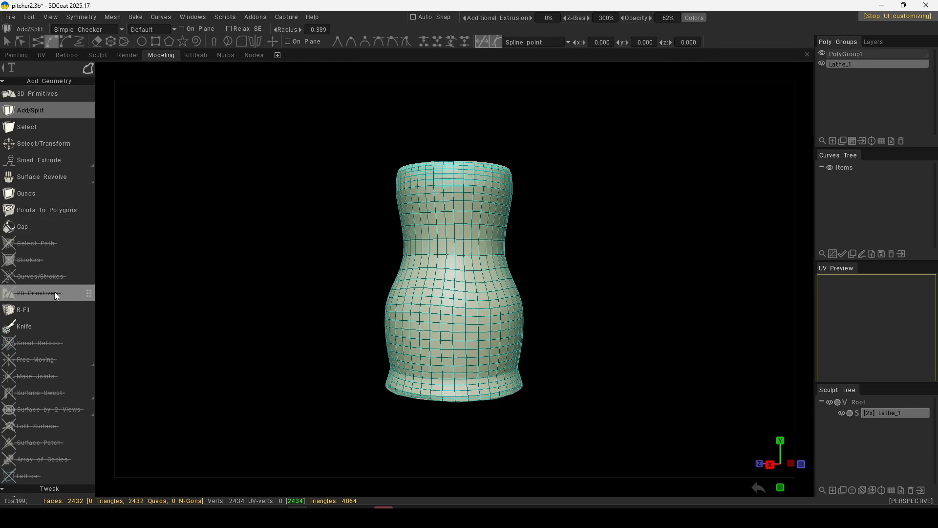
# Group R-Fill with Cap in the Add Geometry tools and make R-Fill the active tool of that group.
pyautogui.click(58, 226)
pyautogui.moveTo(75, 216)
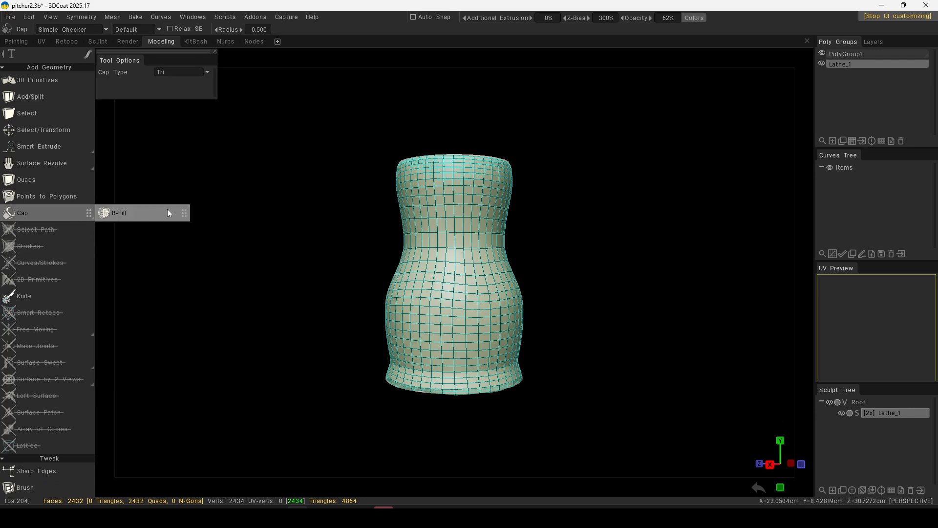
pyautogui.moveTo(183, 211); pyautogui.dragTo(104, 229)
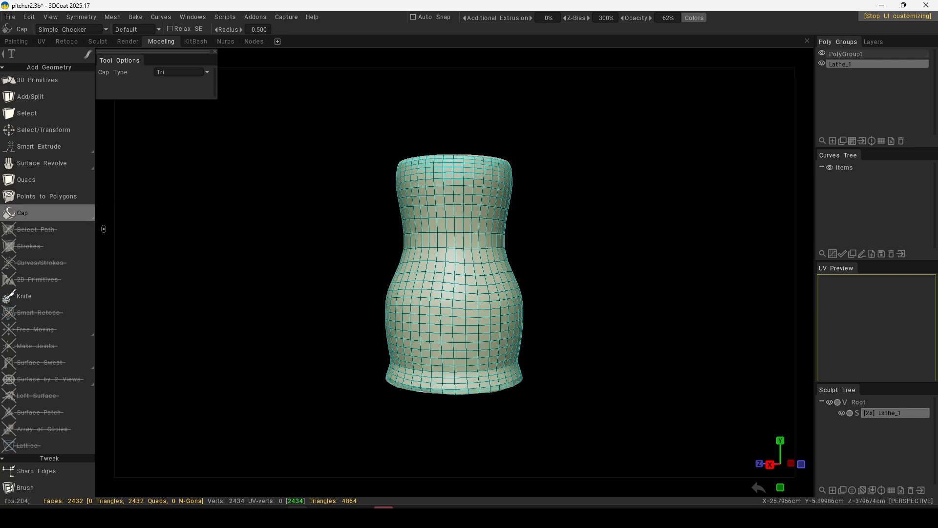
pyautogui.click(122, 215)
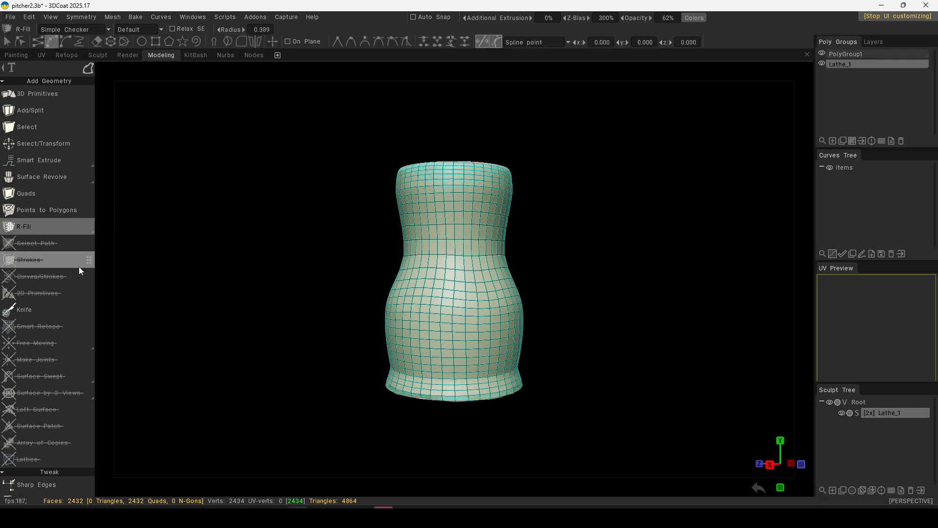
pyautogui.click(11, 16)
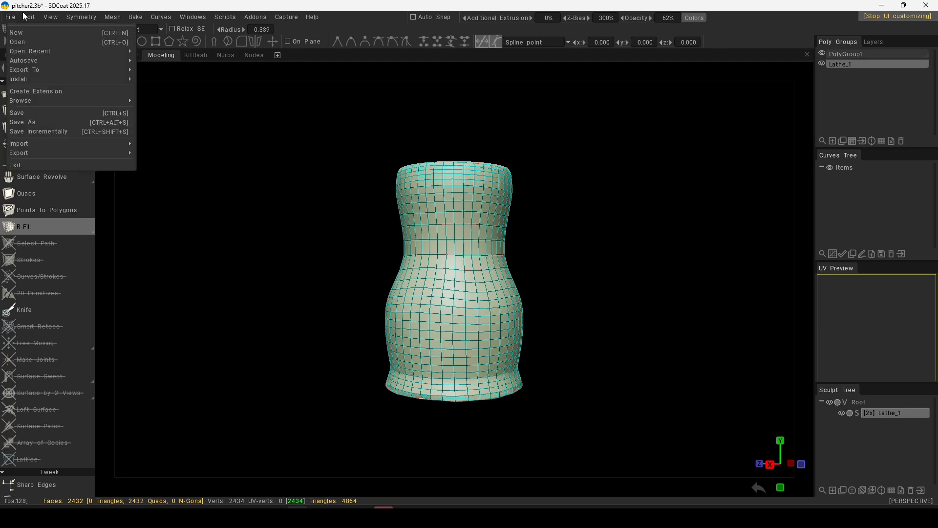
pyautogui.click(32, 17)
pyautogui.click(33, 17)
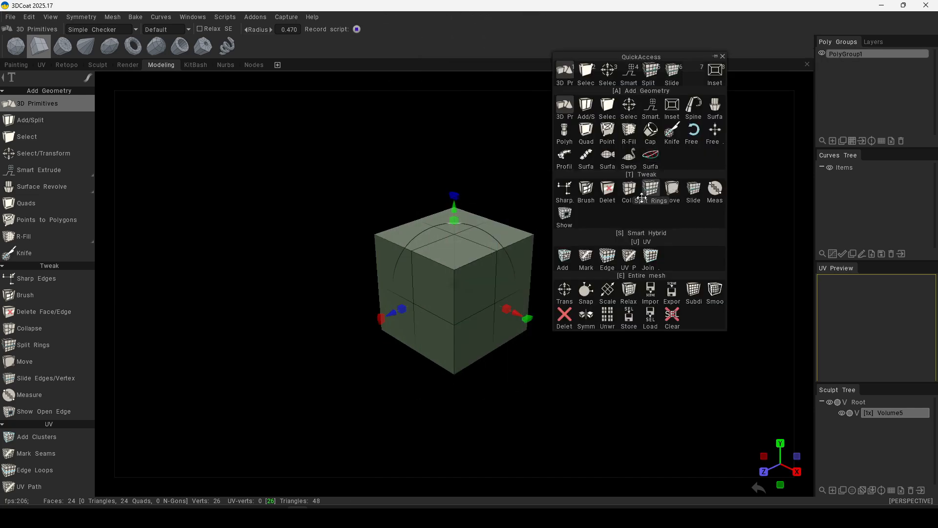
# Activate Select through the QuickAccess palette, and hide the side panels to work with QuickAccess alone.
pyautogui.press('space')
pyautogui.press('space')
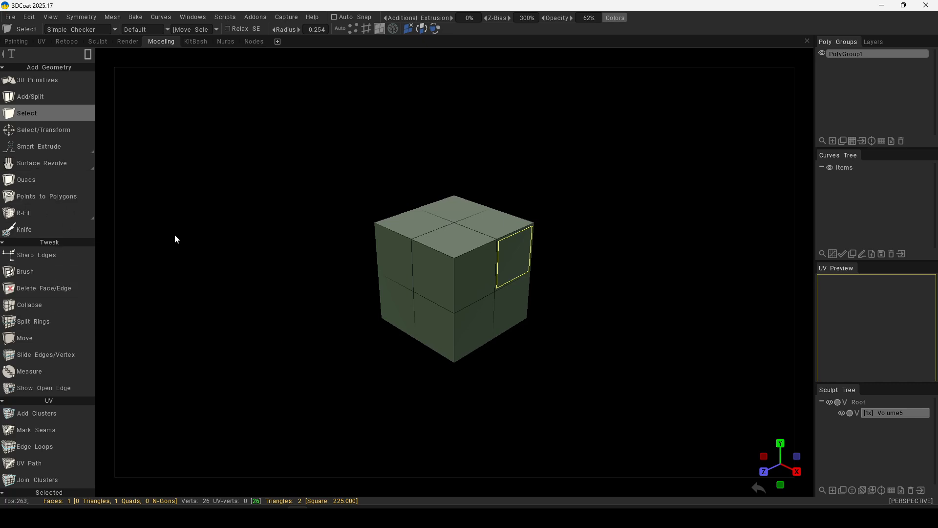
pyautogui.press('Tab')
pyautogui.press('space')
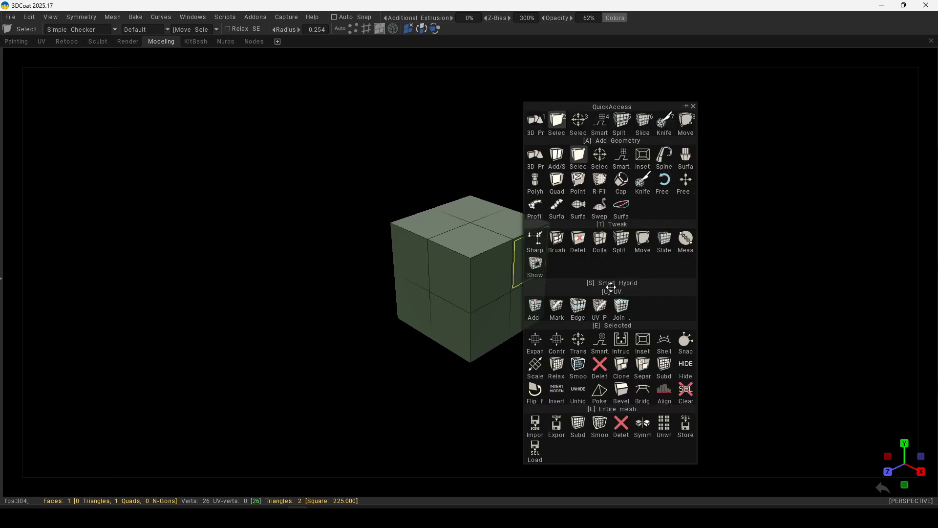
# Select the cube's upper edge on its +X side and bevel it with a bevel size of 11.9 and 10 segments.
pyautogui.press('2')
pyautogui.rightClick(503, 243)
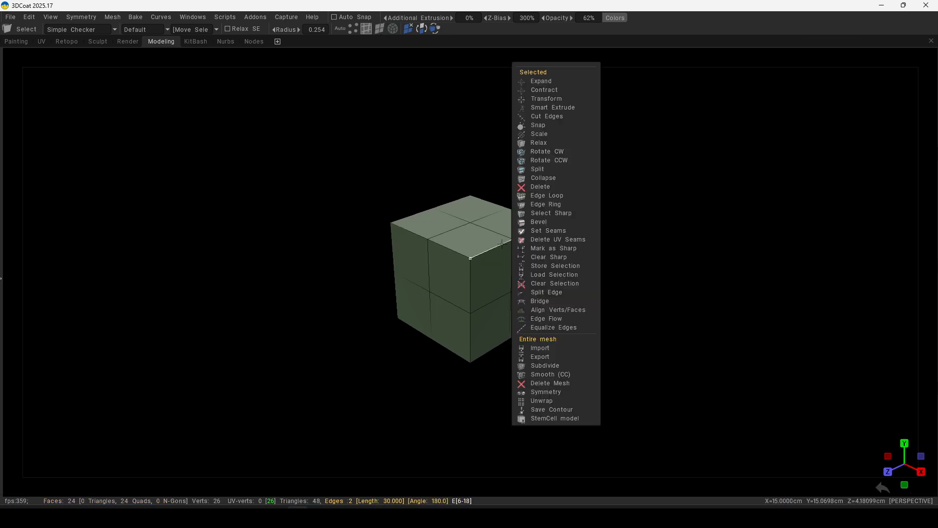
pyautogui.click(563, 221)
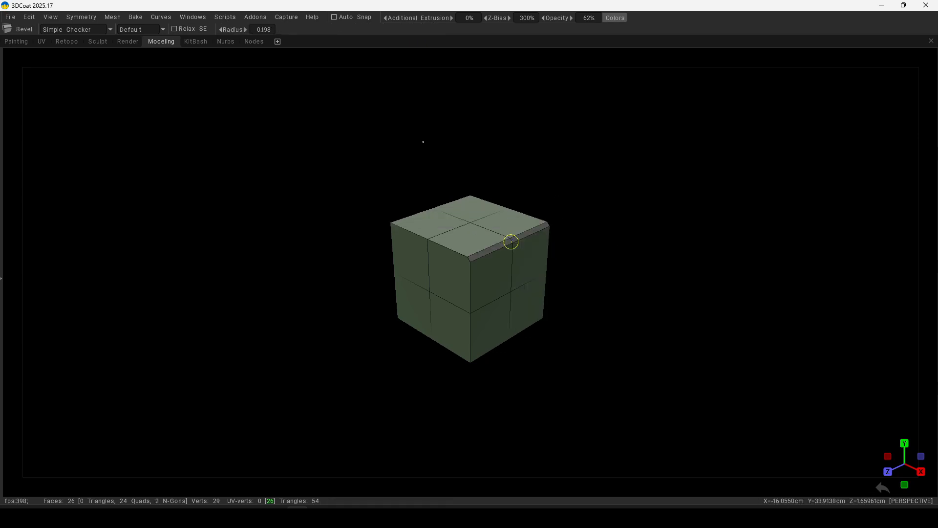
pyautogui.press('Tab')
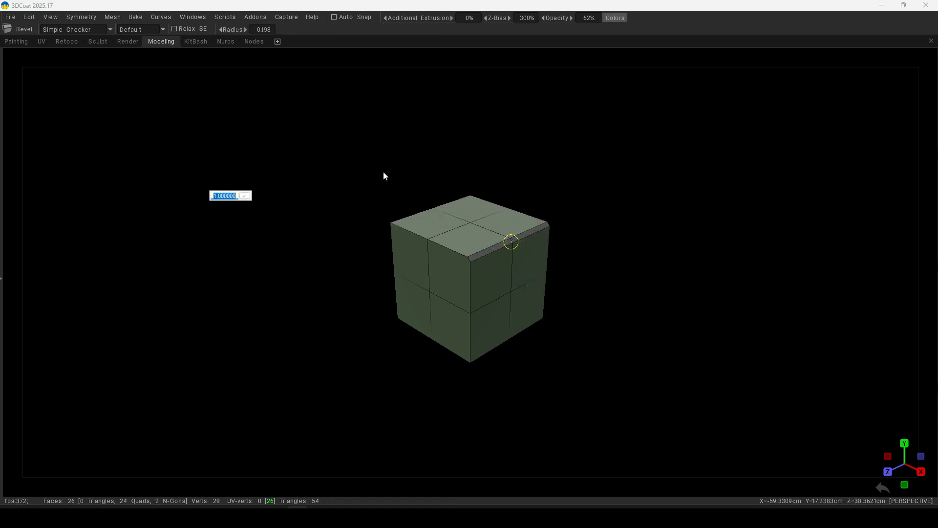
pyautogui.click(333, 179)
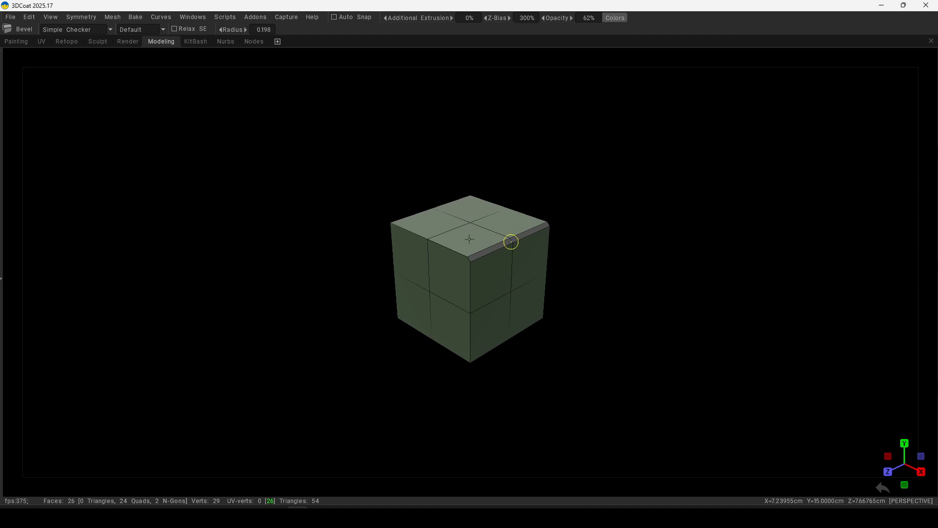
pyautogui.press('Tab')
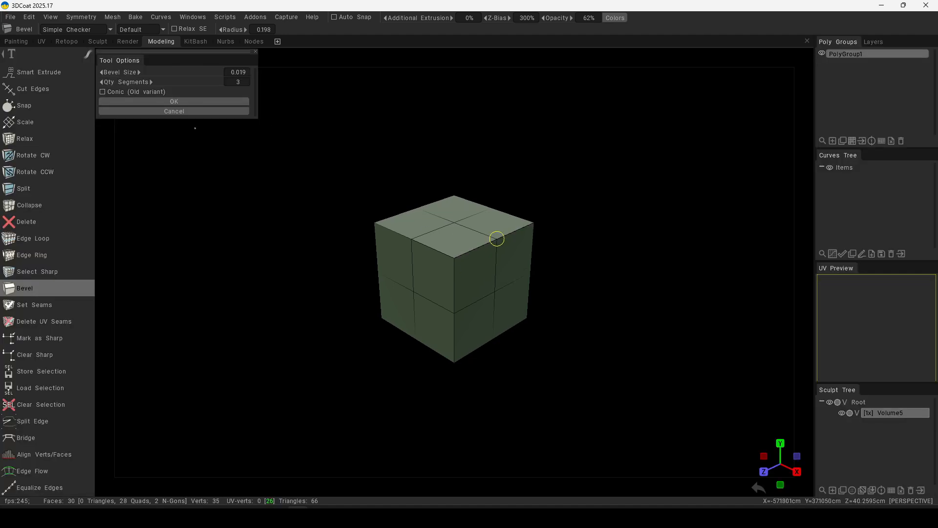
pyautogui.moveTo(160, 69); pyautogui.dragTo(571, 125)
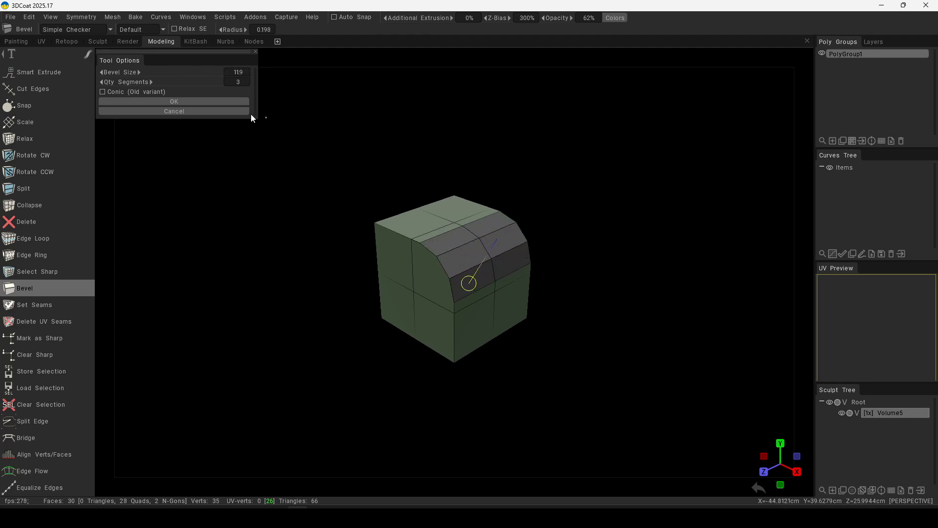
pyautogui.moveTo(167, 82); pyautogui.dragTo(291, 97)
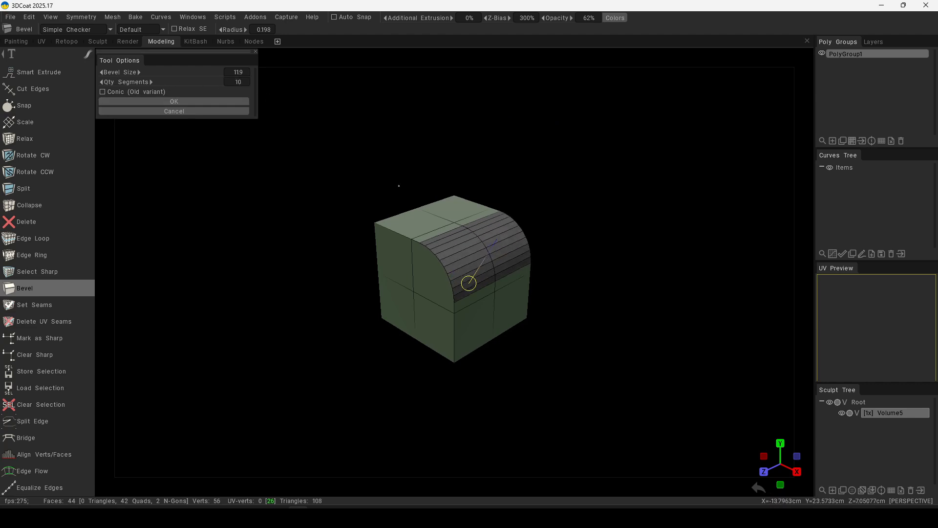
pyautogui.click(203, 104)
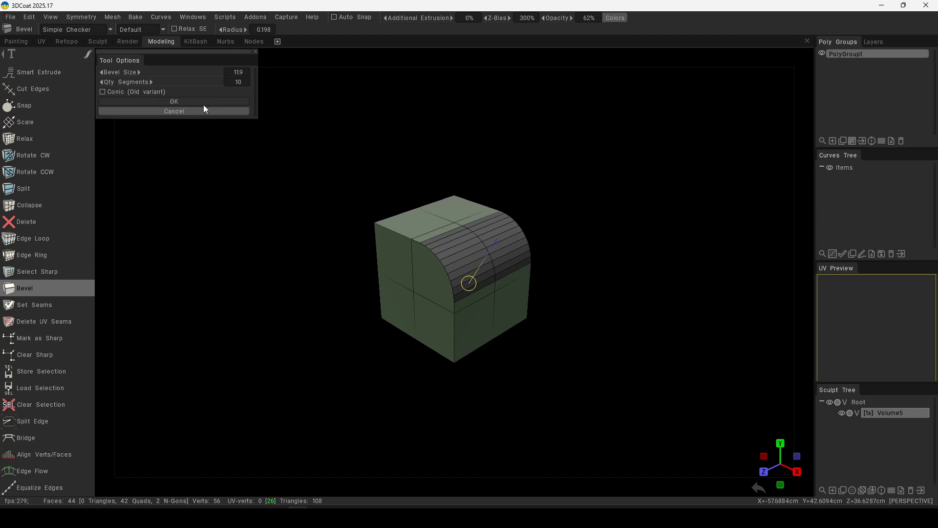
# Bring up the QuickAccess palette over the beveled cube and examine the modeling tools it offers.
pyautogui.press('space')
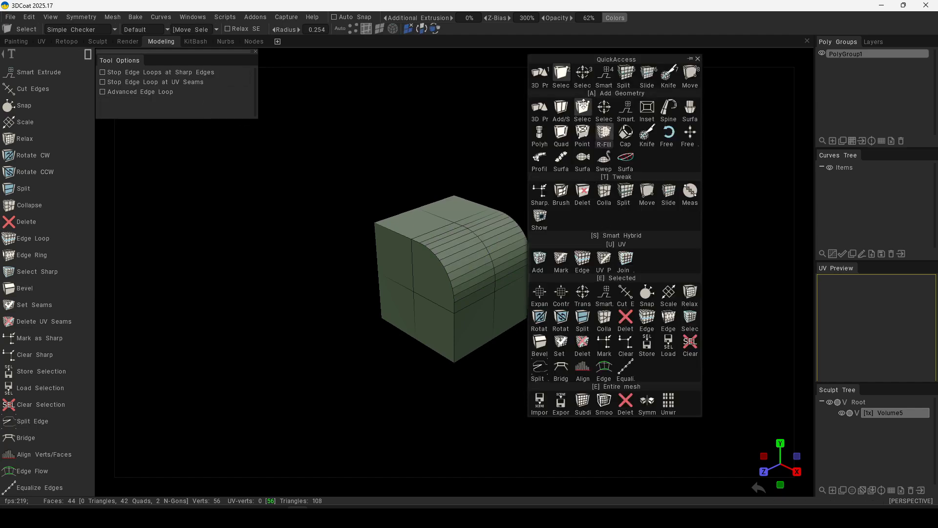
pyautogui.press('space')
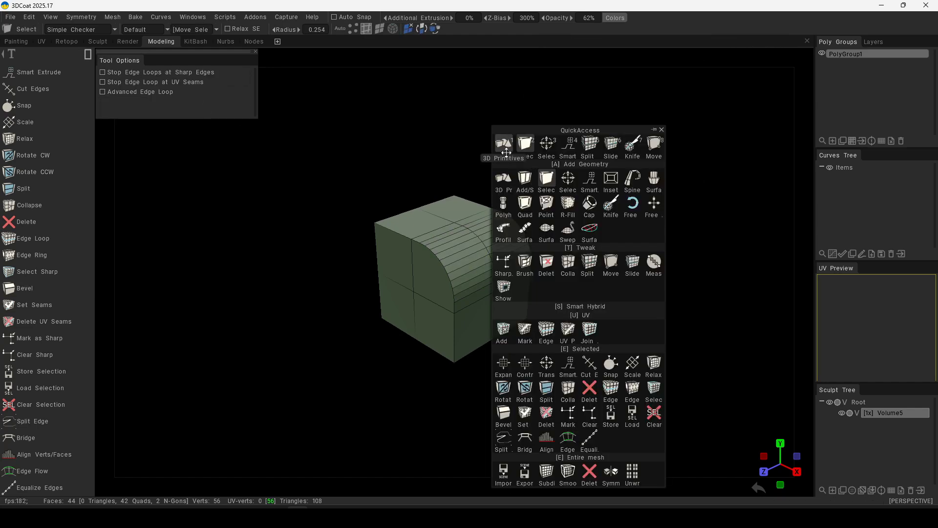
pyautogui.press('space')
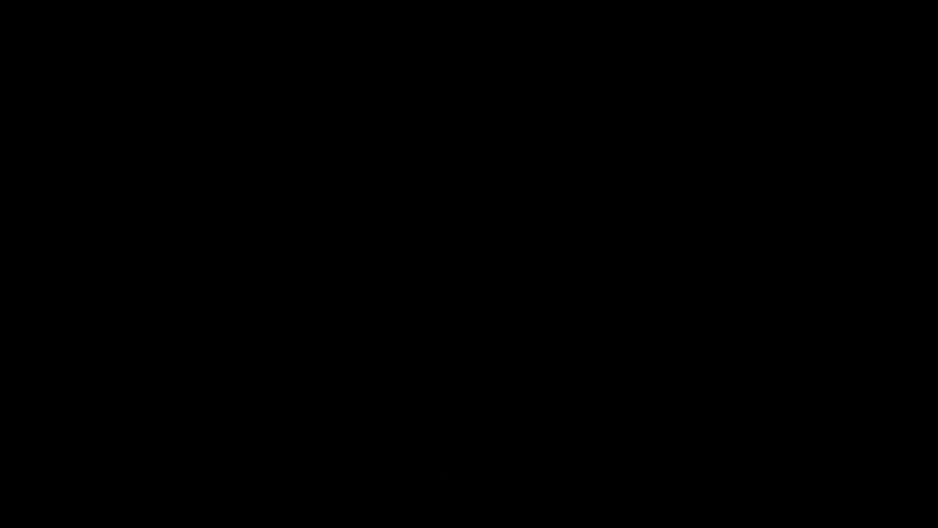